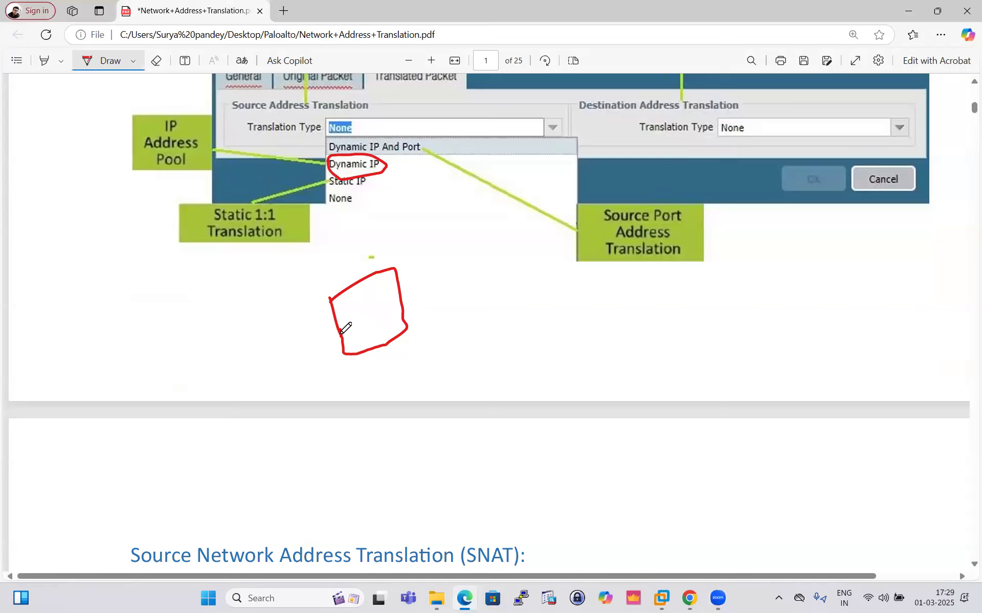
- Label the sketched box FW and draw three hosts linked to it through a small switch
left_click_drag(350, 308, 358, 353)
mouse_move(351, 302)
left_mouse_down()
mouse_move(348, 310)
mouse_move(379, 307)
left_mouse_up()
mouse_move(247, 324)
left_mouse_down()
mouse_move(252, 350)
mouse_move(251, 337)
left_mouse_up()
left_click_drag(140, 253, 149, 354)
mouse_move(152, 307)
left_mouse_down()
mouse_move(171, 335)
mouse_move(151, 353)
left_mouse_up()
mouse_move(173, 366)
left_mouse_down()
mouse_move(177, 400)
mouse_move(179, 393)
left_mouse_up()
left_click_drag(157, 264, 247, 309)
mouse_move(162, 328)
left_mouse_down()
mouse_move(174, 342)
mouse_move(250, 328)
left_mouse_up()
left_click_drag(174, 398, 253, 351)
left_click_drag(264, 328, 353, 323)
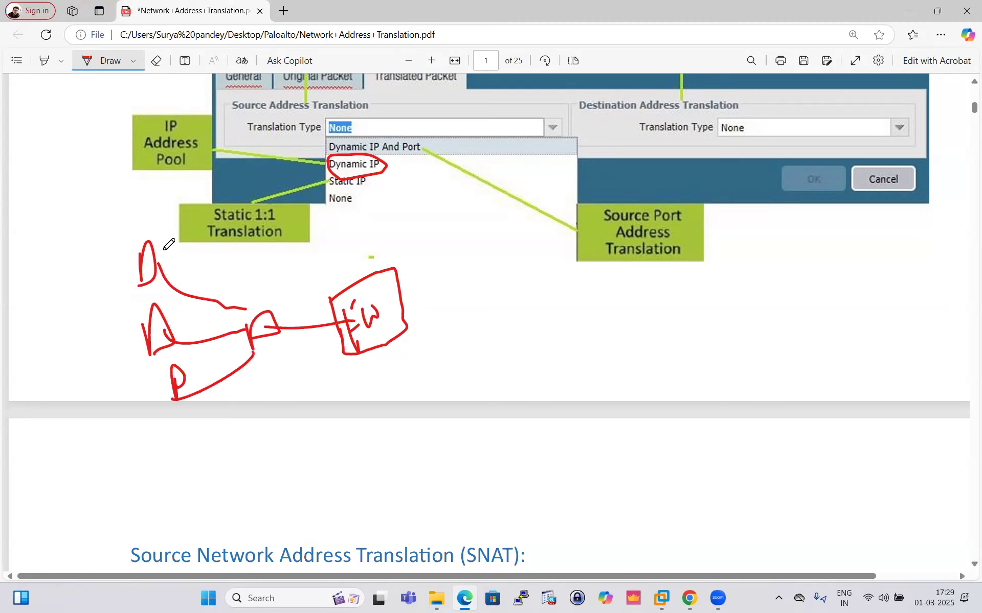
- Number the three hosts 13, 14 and 15, label the firewall's inside link, and circle the Dynamic IP option again
left_click_drag(312, 302, 321, 317)
left_click_drag(327, 315, 326, 337)
mouse_move(169, 258)
left_mouse_down()
mouse_move(177, 276)
mouse_move(192, 277)
left_mouse_up()
mouse_move(188, 320)
left_mouse_down()
mouse_move(191, 332)
mouse_move(210, 330)
left_mouse_up()
left_click_drag(209, 368, 211, 380)
mouse_move(223, 366)
left_mouse_down()
mouse_move(231, 379)
mouse_move(239, 347)
left_mouse_up()
left_click_drag(234, 354, 240, 352)
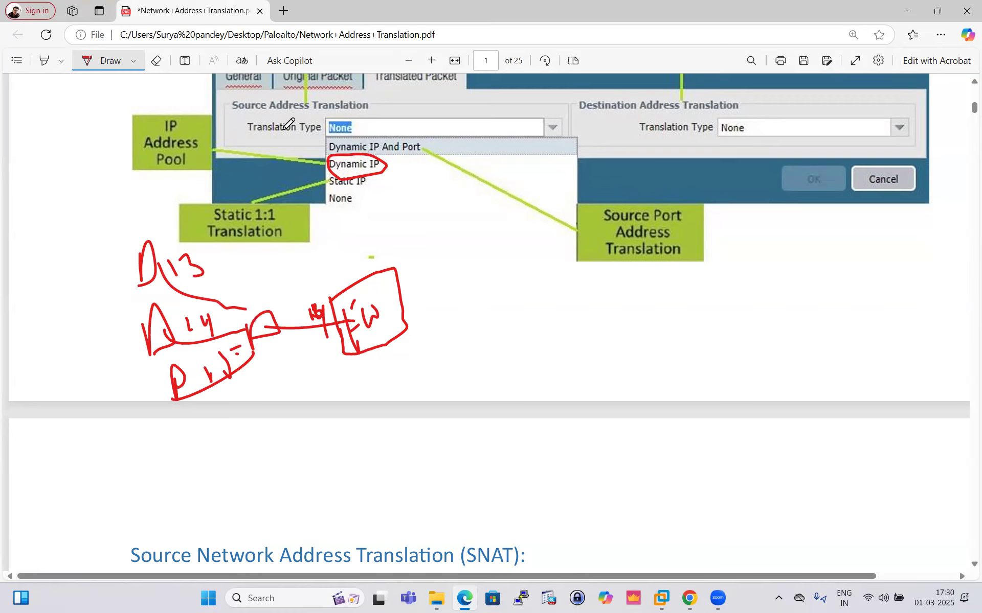
mouse_move(321, 164)
left_mouse_down()
mouse_move(389, 163)
mouse_move(318, 166)
left_mouse_up()
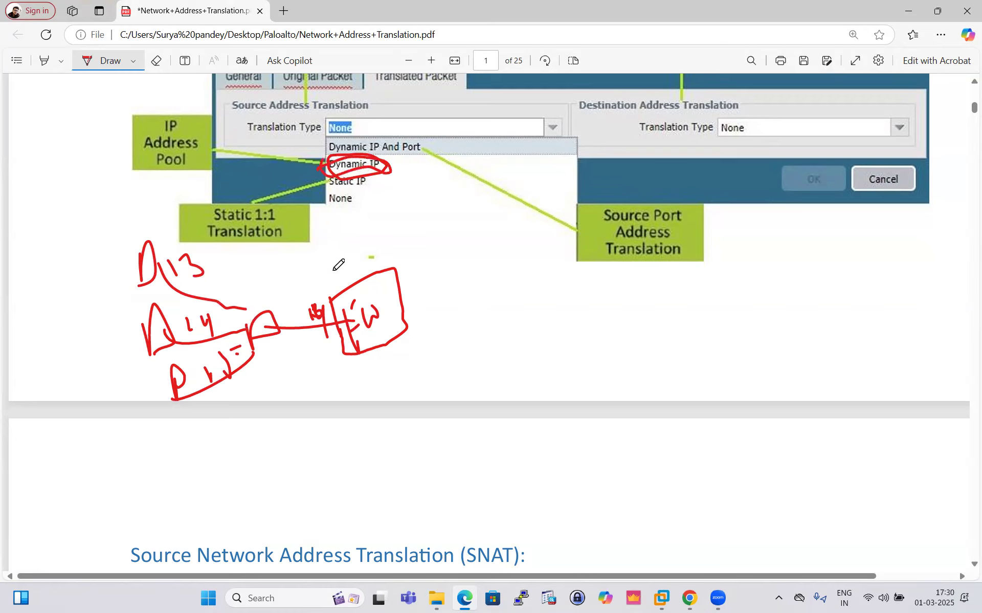
- Sketch a link from the firewall to a circled ISP router and on to an outside network shape
mouse_move(404, 313)
left_mouse_down()
mouse_move(597, 274)
mouse_move(629, 330)
left_mouse_up()
mouse_move(678, 300)
left_mouse_down()
mouse_move(687, 316)
mouse_move(674, 276)
mouse_move(821, 252)
left_mouse_up()
left_click_drag(597, 274, 655, 308)
mouse_move(800, 243)
left_mouse_down()
mouse_move(833, 294)
mouse_move(883, 271)
mouse_move(806, 233)
left_mouse_up()
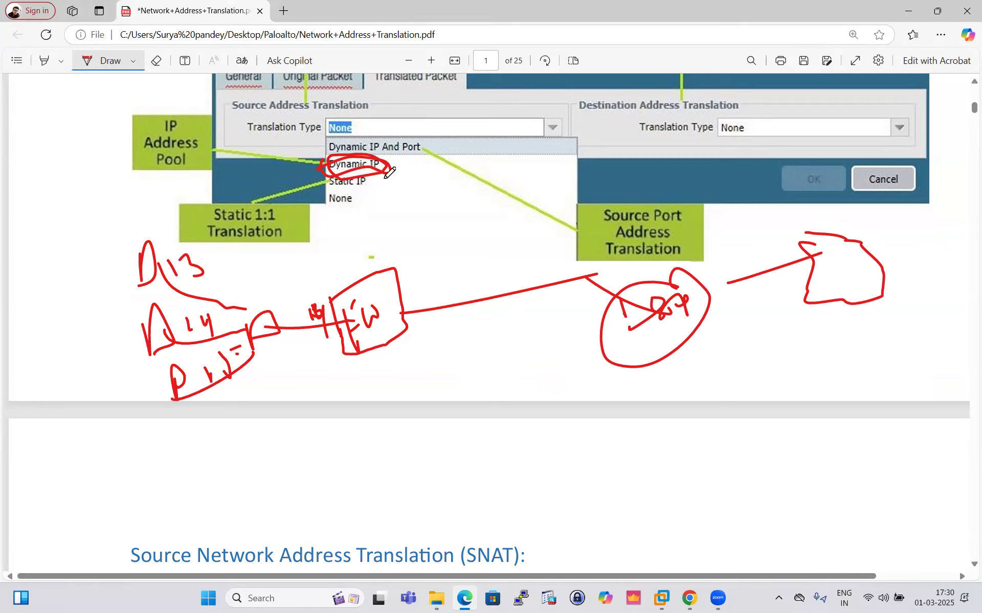
- Add a small mark beside each of the three numbered hosts
left_click_drag(203, 279, 216, 275)
left_click_drag(214, 329, 233, 318)
left_click_drag(263, 363, 259, 374)
- Check the EVE topology in Chrome for the lab's addressing and return to the NAT PDF in Edge
left_click(689, 598)
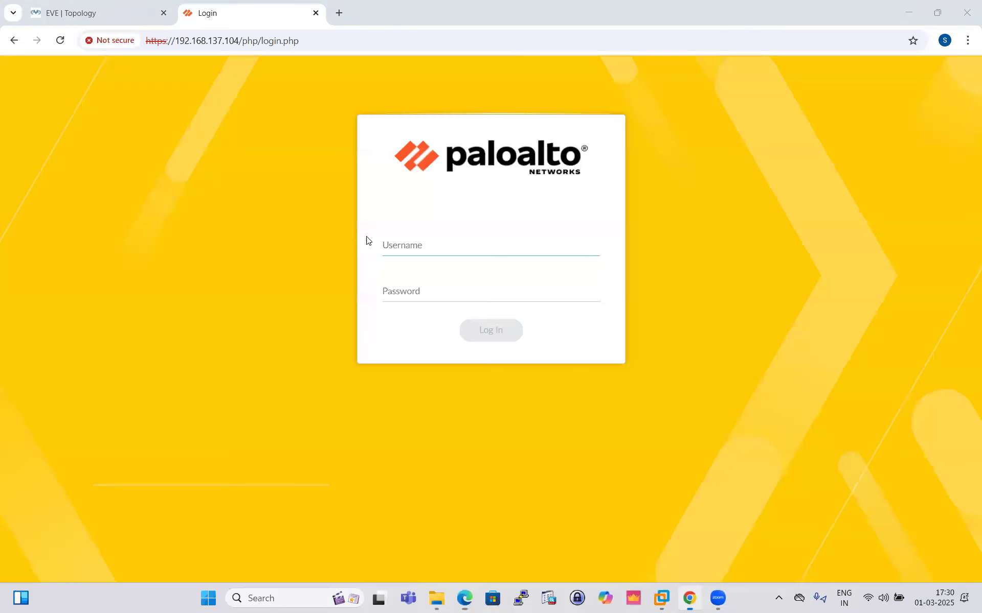
left_click(103, 13)
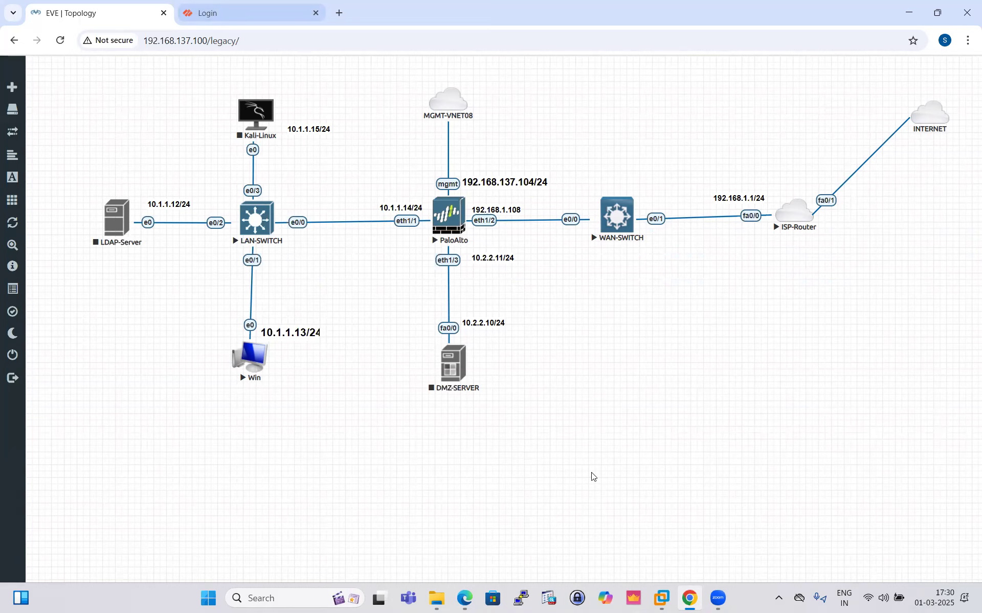
left_click(465, 598)
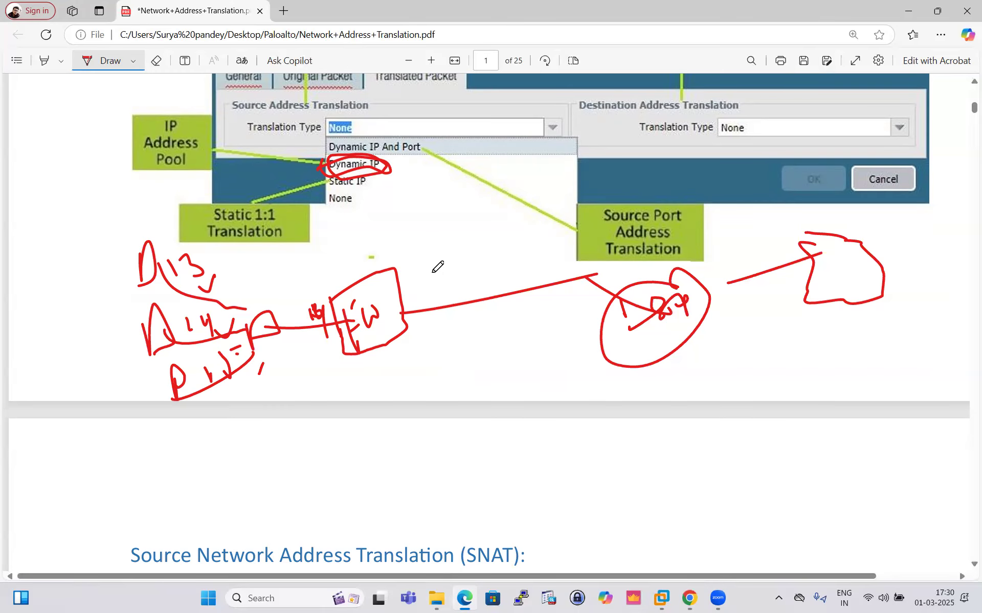
- Write three outside addresses around the firewall's outgoing link and note "dynamically" beside a 0 — 0 sketch below the diagram
mouse_move(433, 255)
left_mouse_down()
mouse_move(430, 282)
mouse_move(443, 270)
mouse_move(462, 277)
mouse_move(448, 302)
mouse_move(460, 291)
left_mouse_up()
mouse_move(475, 287)
left_mouse_down()
mouse_move(488, 313)
mouse_move(459, 345)
mouse_move(471, 331)
left_mouse_up()
mouse_move(480, 332)
left_mouse_down()
mouse_move(484, 349)
mouse_move(492, 329)
left_mouse_up()
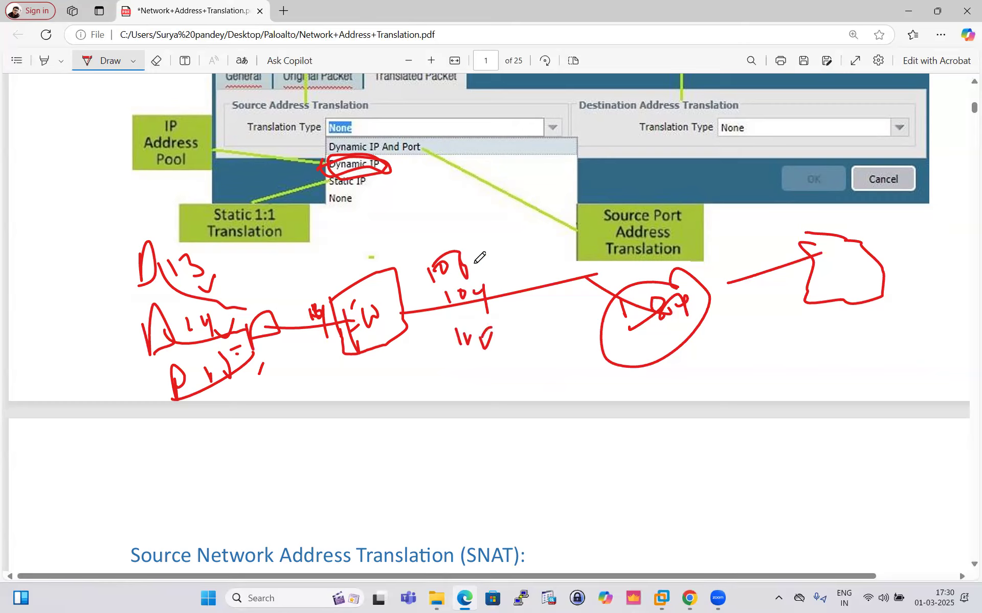
mouse_move(514, 477)
left_mouse_down()
mouse_move(594, 486)
mouse_move(625, 468)
left_mouse_up()
mouse_move(736, 456)
left_mouse_down()
mouse_move(763, 469)
mouse_move(775, 453)
mouse_move(789, 458)
mouse_move(839, 434)
mouse_move(907, 437)
mouse_move(887, 478)
mouse_move(853, 503)
left_mouse_up()
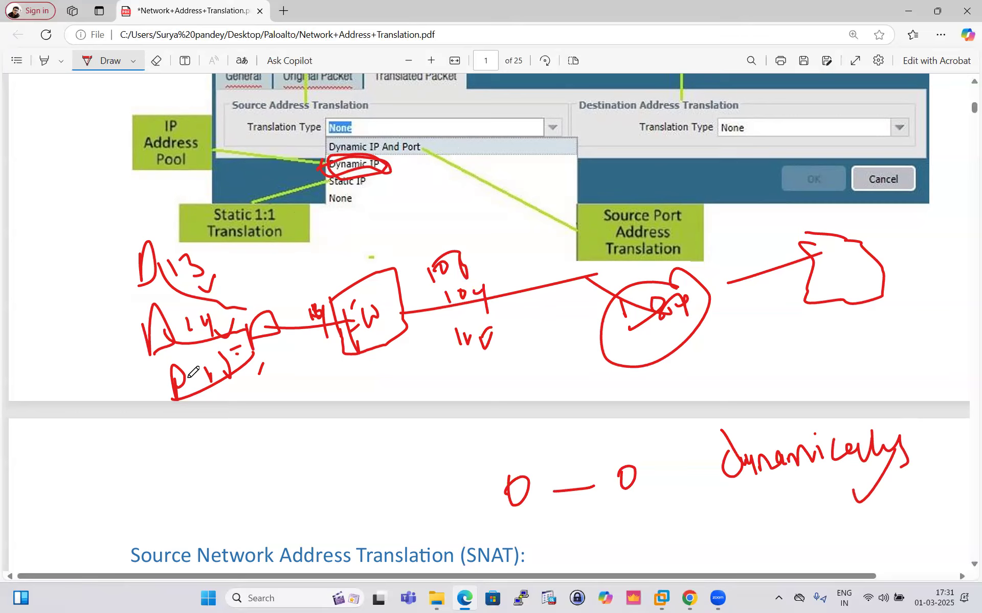
- Circle the host group and the outside address pool, and trace traffic paths from the hosts to the firewall
mouse_move(119, 240)
left_mouse_down()
mouse_move(128, 327)
mouse_move(171, 396)
mouse_move(121, 221)
mouse_move(109, 231)
left_mouse_up()
mouse_move(422, 208)
left_mouse_down()
mouse_move(427, 283)
mouse_move(511, 378)
mouse_move(570, 313)
mouse_move(467, 202)
mouse_move(412, 211)
left_mouse_up()
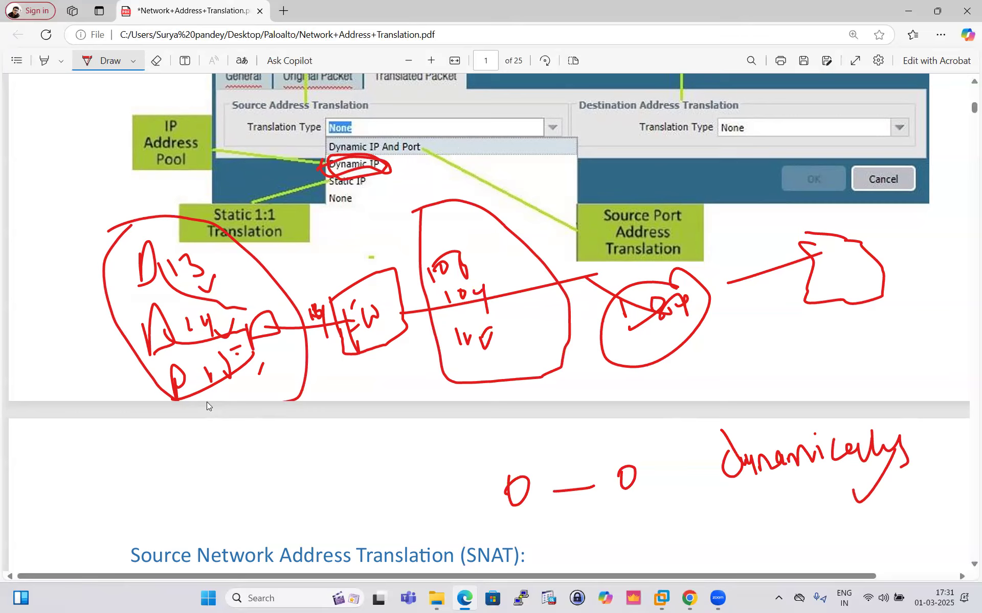
mouse_move(85, 182)
left_mouse_down()
mouse_move(88, 201)
mouse_move(99, 192)
mouse_move(290, 289)
mouse_move(274, 315)
mouse_move(294, 320)
mouse_move(400, 270)
mouse_move(314, 291)
mouse_move(313, 302)
left_mouse_up()
left_click_drag(75, 210, 104, 184)
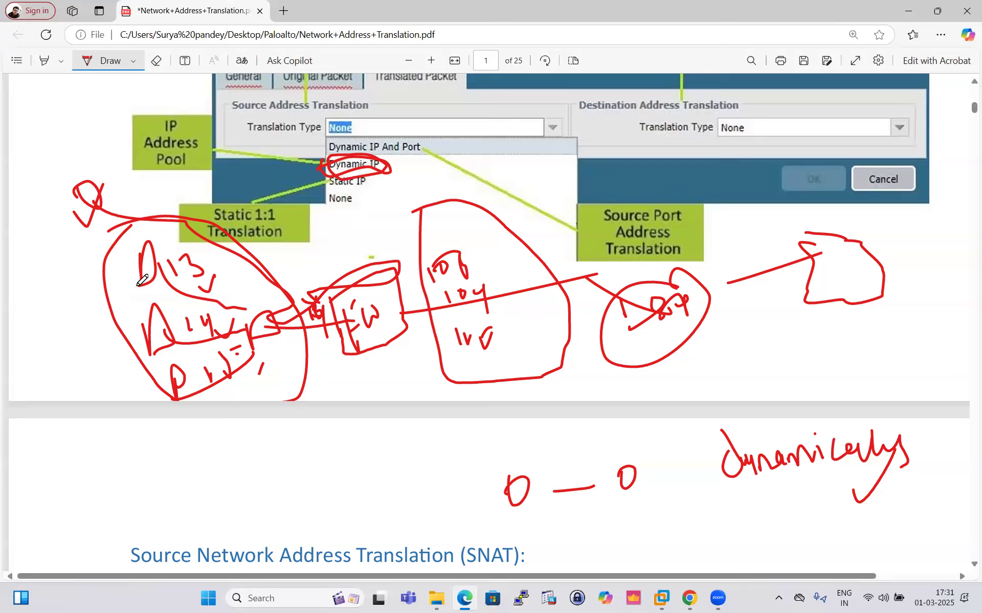
left_click_drag(152, 272, 165, 289)
mouse_move(109, 195)
left_mouse_down()
mouse_move(100, 182)
mouse_move(317, 258)
left_mouse_up()
left_click_drag(385, 268, 402, 280)
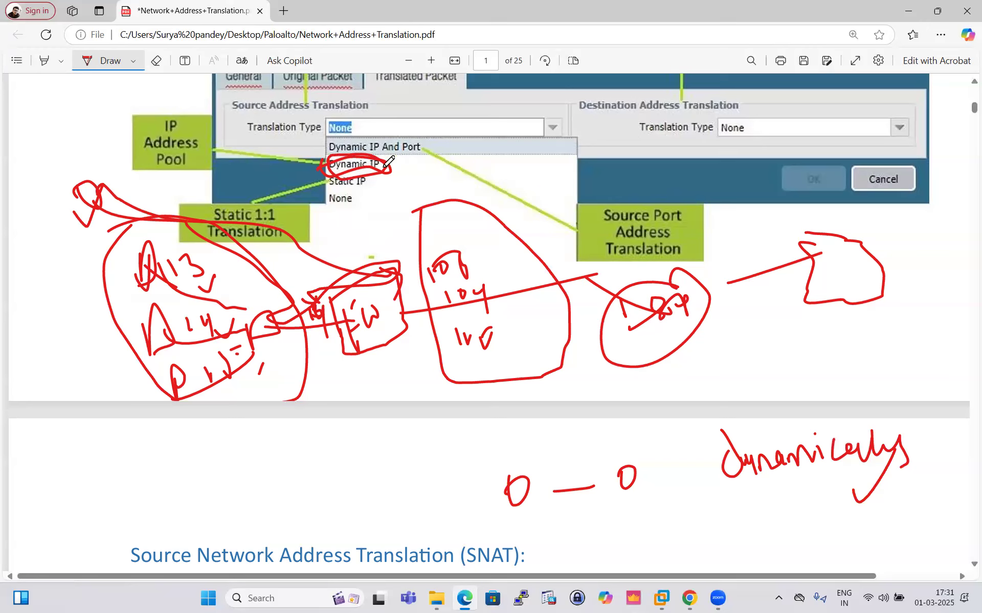
- Switch to Chrome and log in to the Palo Alto firewall as admin with the account password
left_click(689, 598)
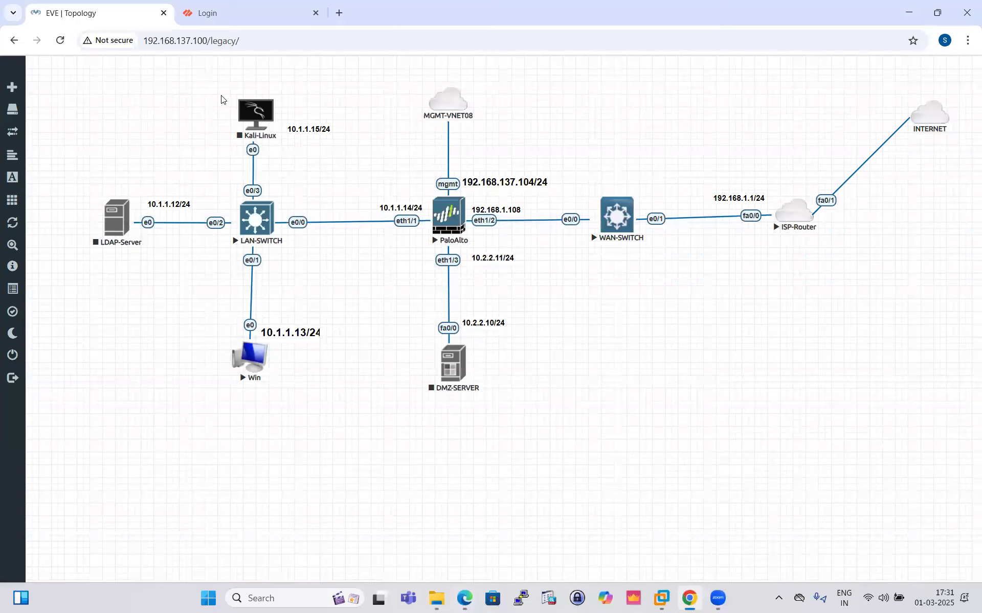
left_click(203, 11)
type("admin")
left_click(396, 294)
type("ad")
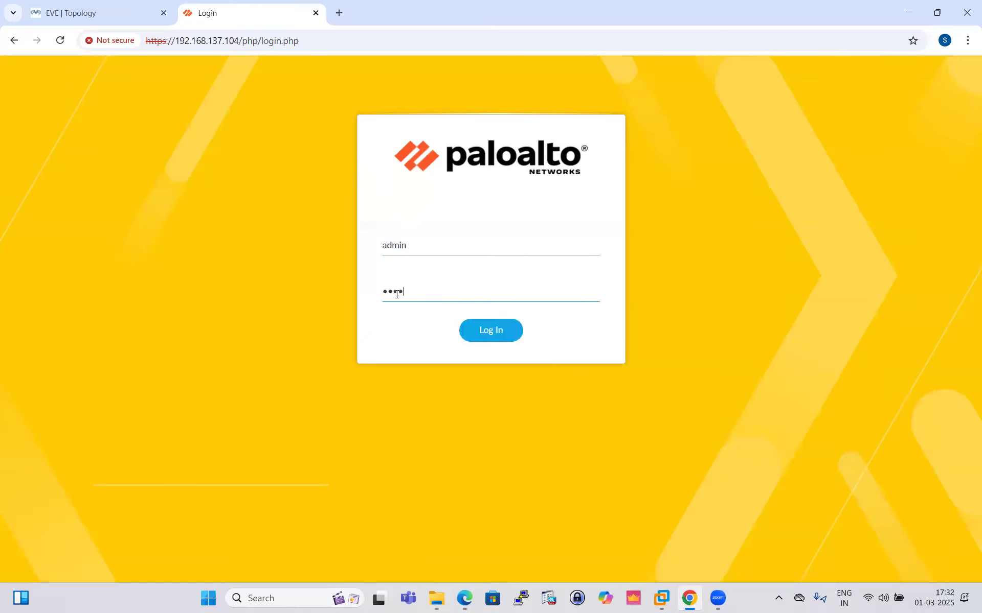
key("Return")
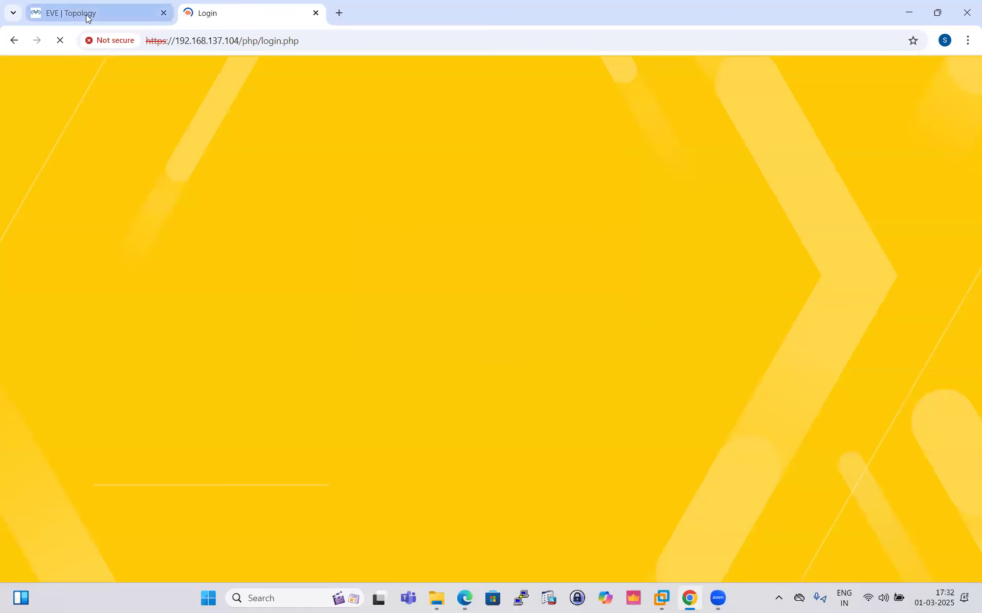
- Open the ISP-Router's console from the EVE topology in SecureCRT
left_click(97, 11)
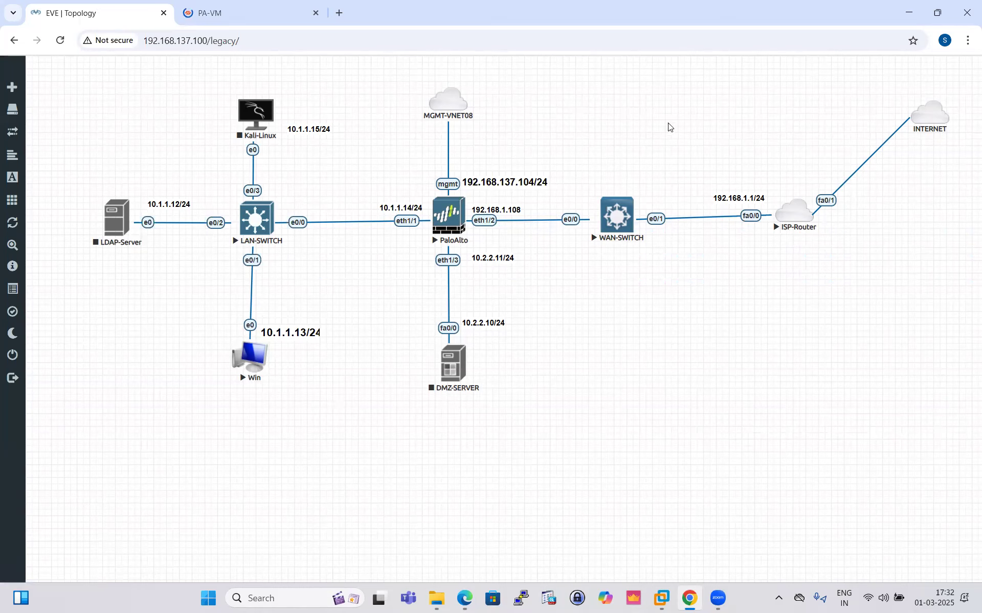
left_click(800, 214)
left_click(787, 216)
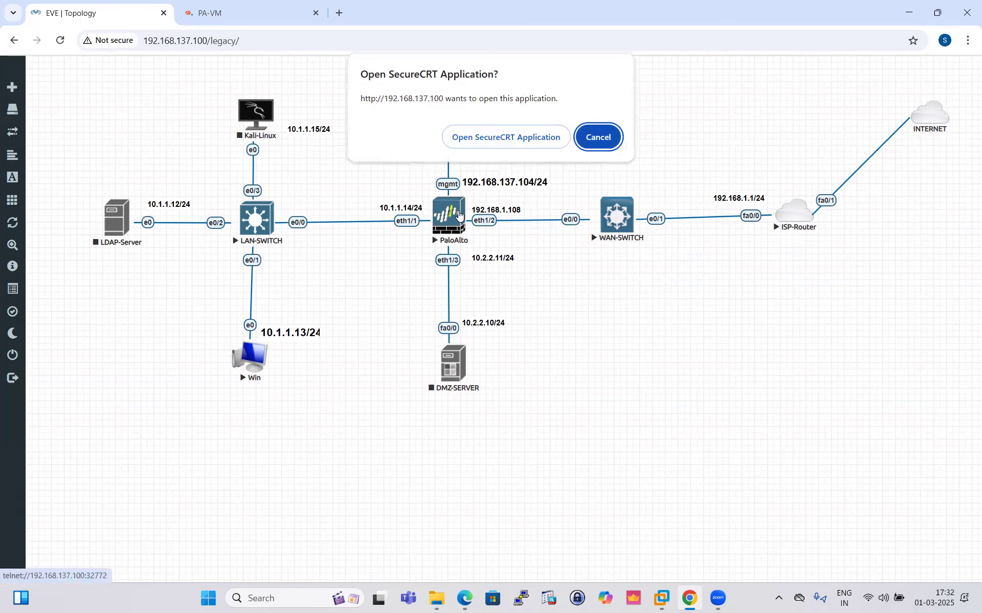
left_click(491, 137)
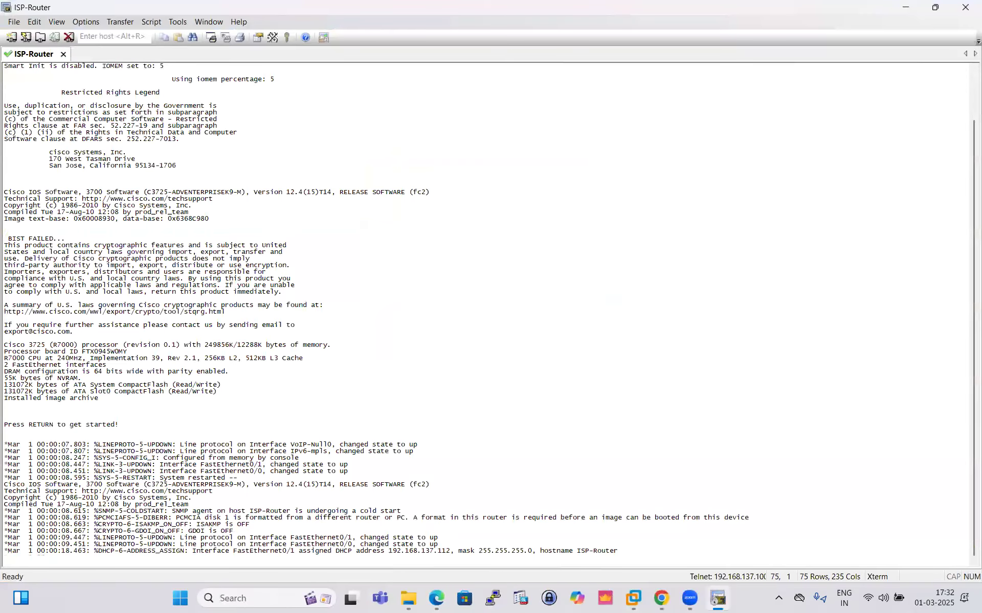
- Wake the ISP-Router console and enter privileged mode with the enable command
key("Return")
key("Return")
key("Return")
key("Return")
key("Return")
key("Return")
type("en")
key("Tab")
key("Return")
key("Return")
key("Return")
key("Return")
key("Return")
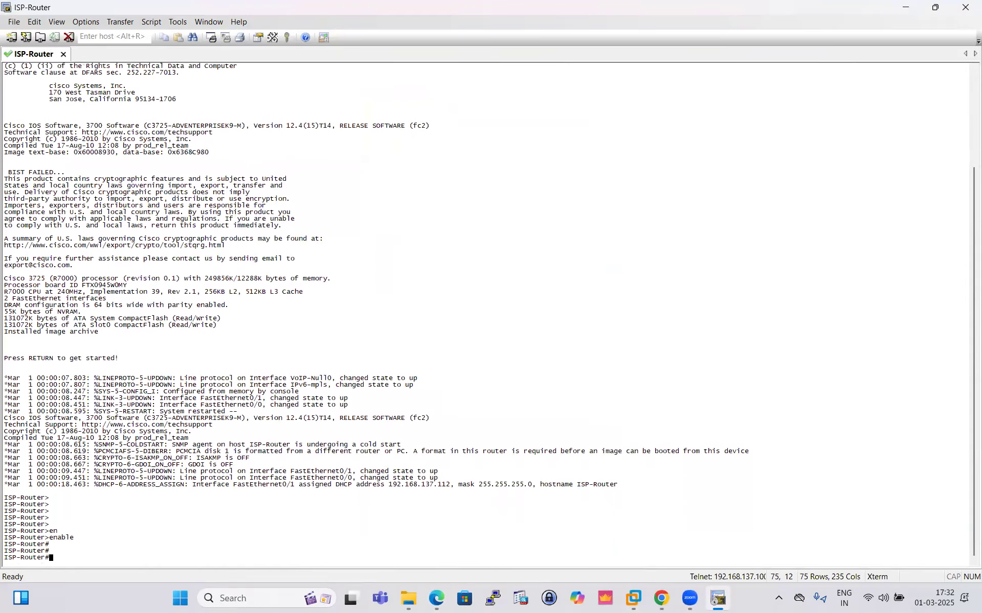
- Run show ip interface brief on the ISP-Router to check its interface addresses
type("sho")
key("Tab")
type("ip")
key("Tab")
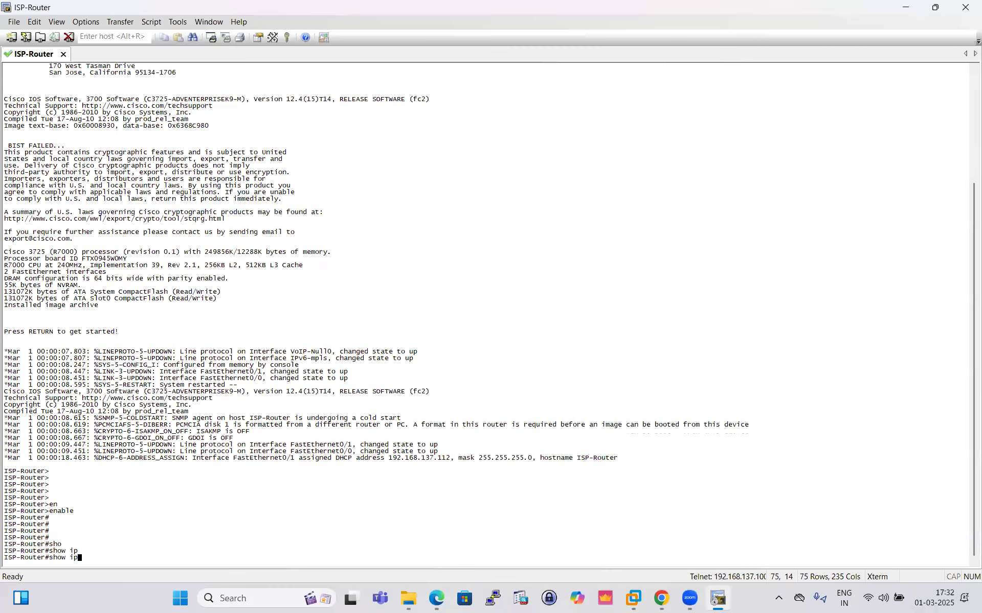
type("inter")
key("Tab")
type("br")
key("Tab")
key("Return")
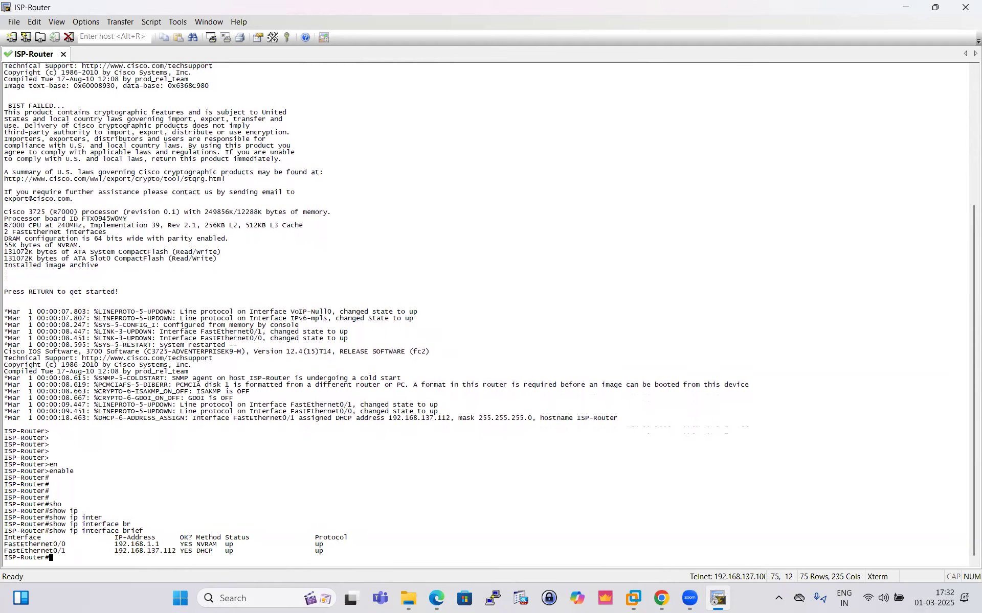
key("Return")
key("Return")
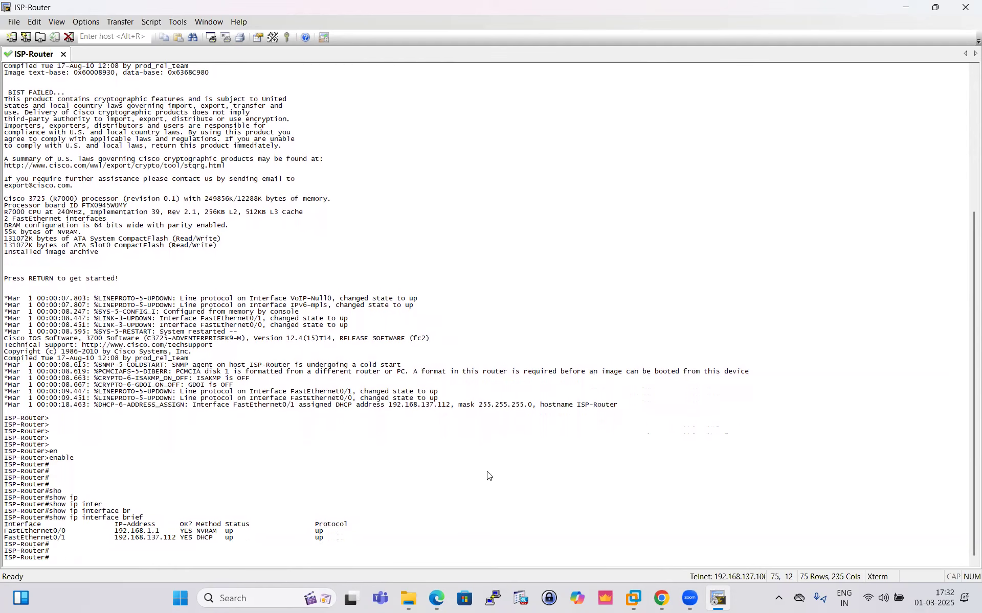
- Return to Chrome and bring up the PA-VM firewall's web interface
left_click(661, 598)
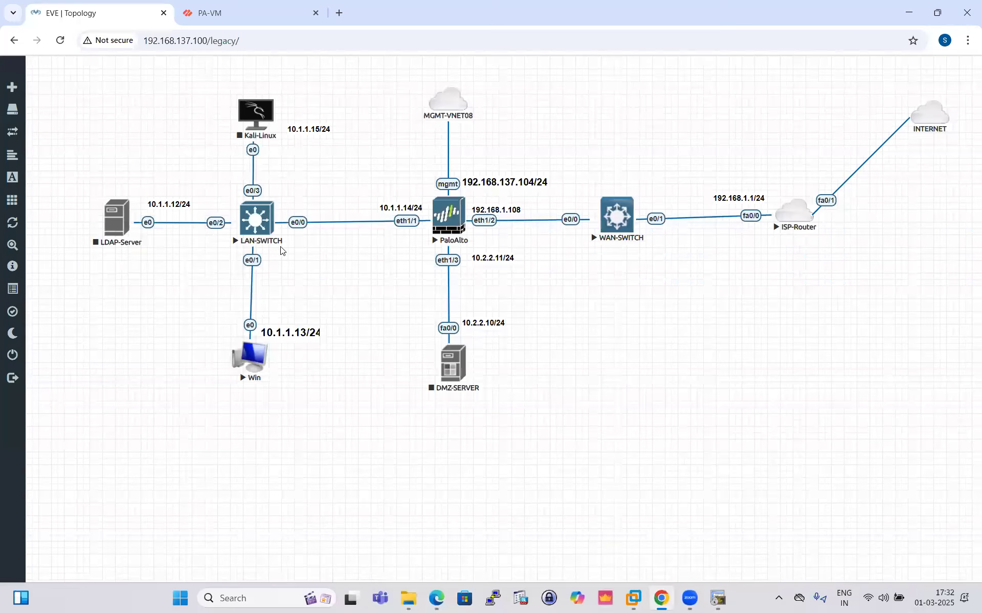
key("ctrl+Tab")
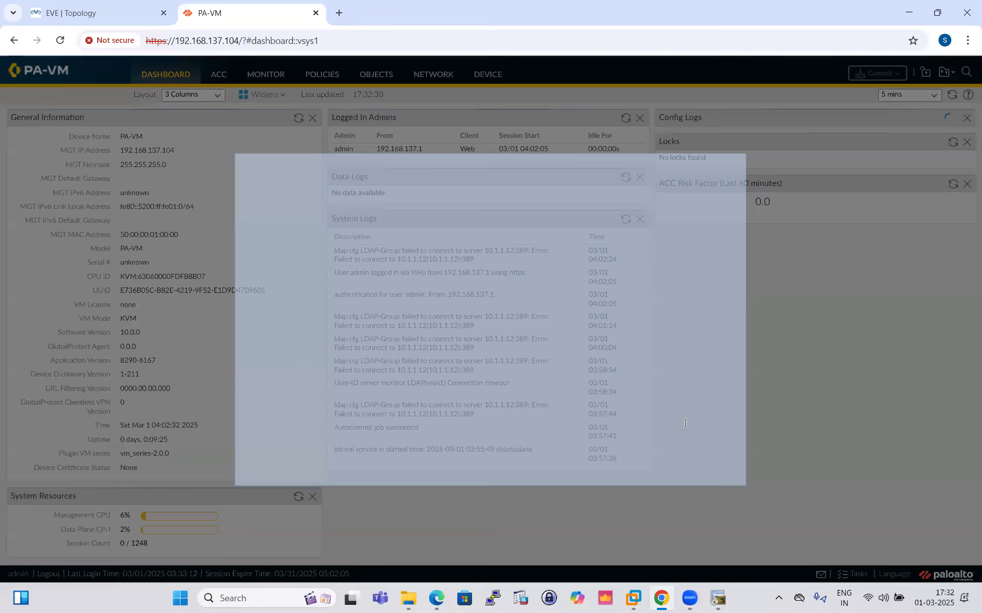
left_click(718, 468)
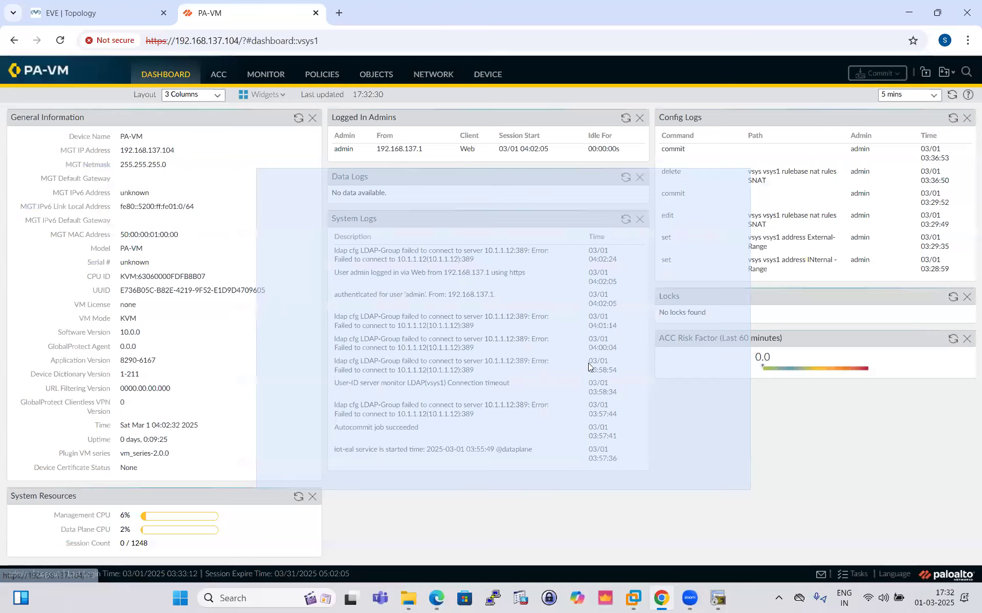
left_click(614, 384)
- Add a new rule to the firewall's NAT policies and name it SNAT-D
left_click(322, 74)
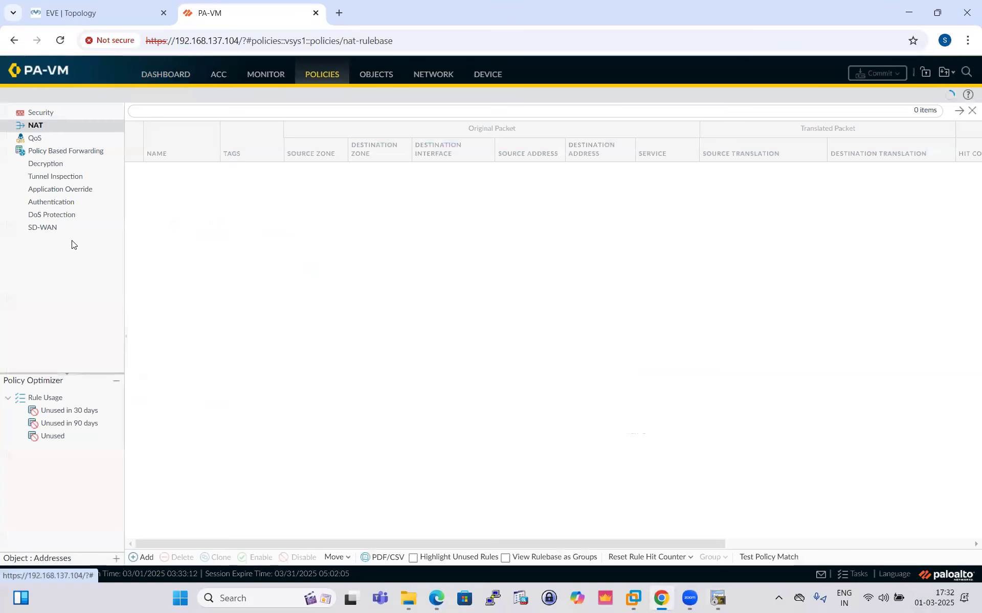
left_click(58, 118)
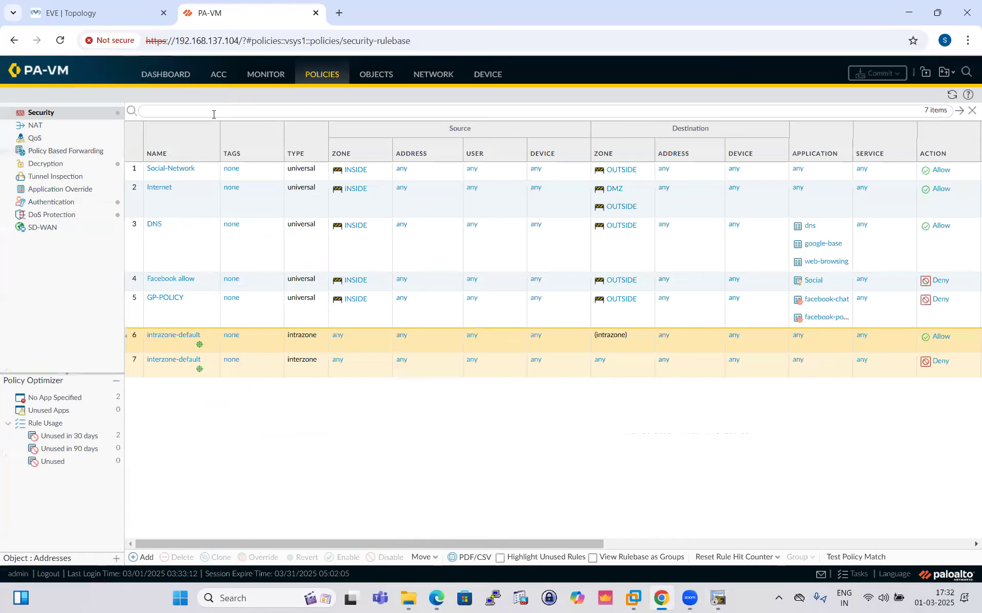
left_click(35, 125)
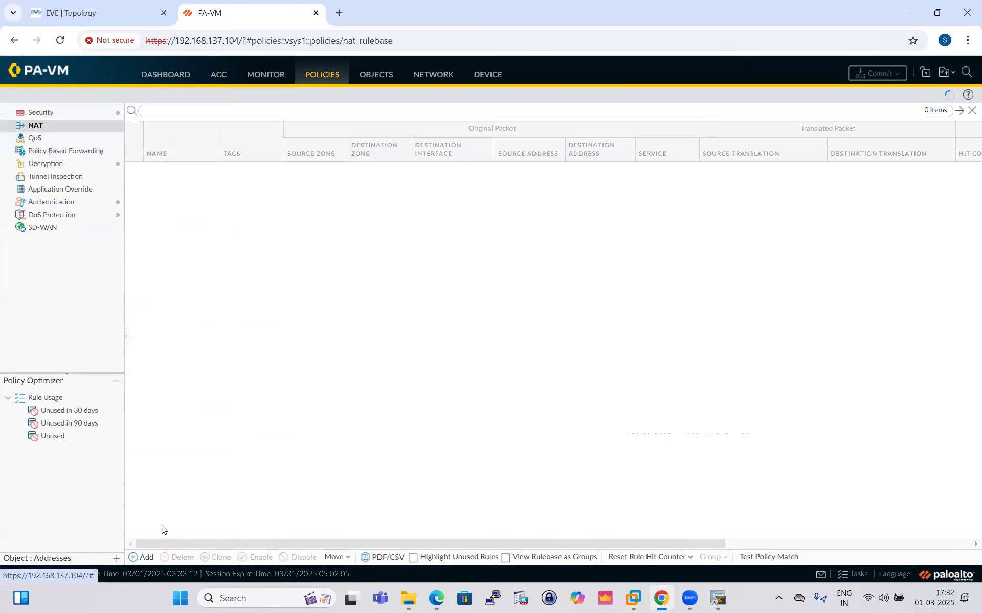
left_click(142, 557)
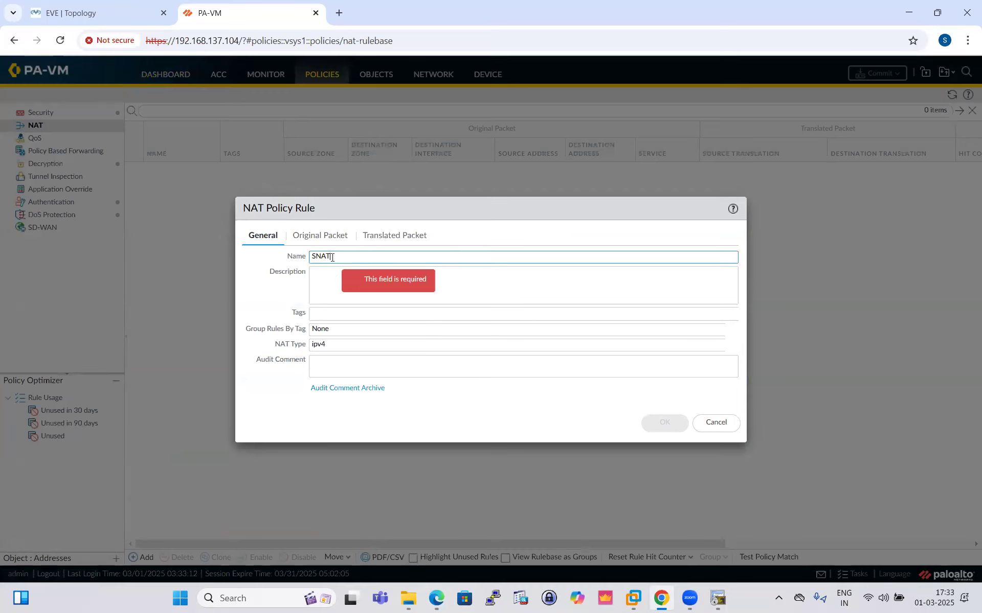
type("SNAT-DIP")
- Set the rule's original packet source zone to INSIDE and destination zone to OUTSIDE
left_click(321, 236)
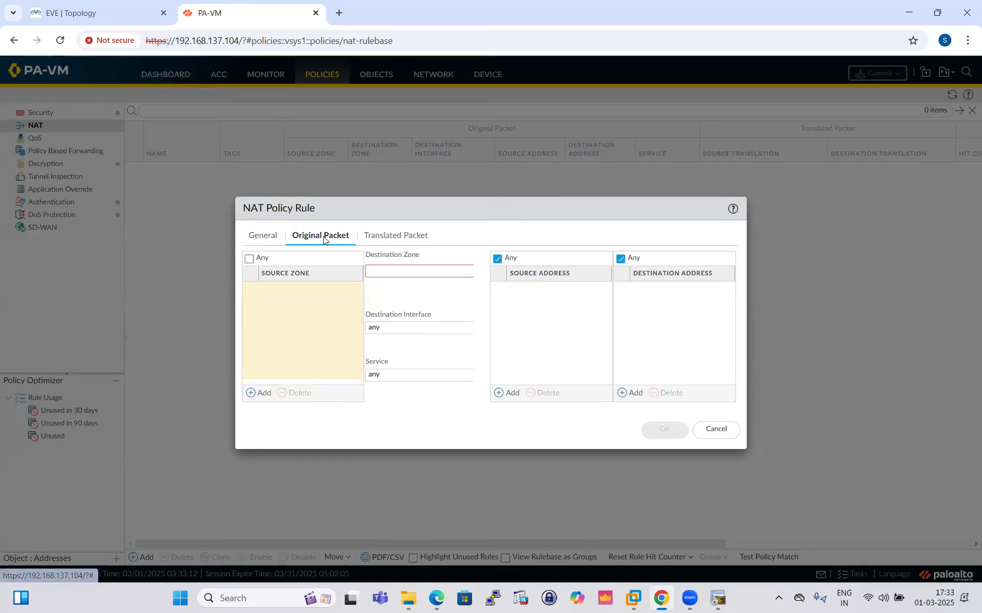
left_click(256, 393)
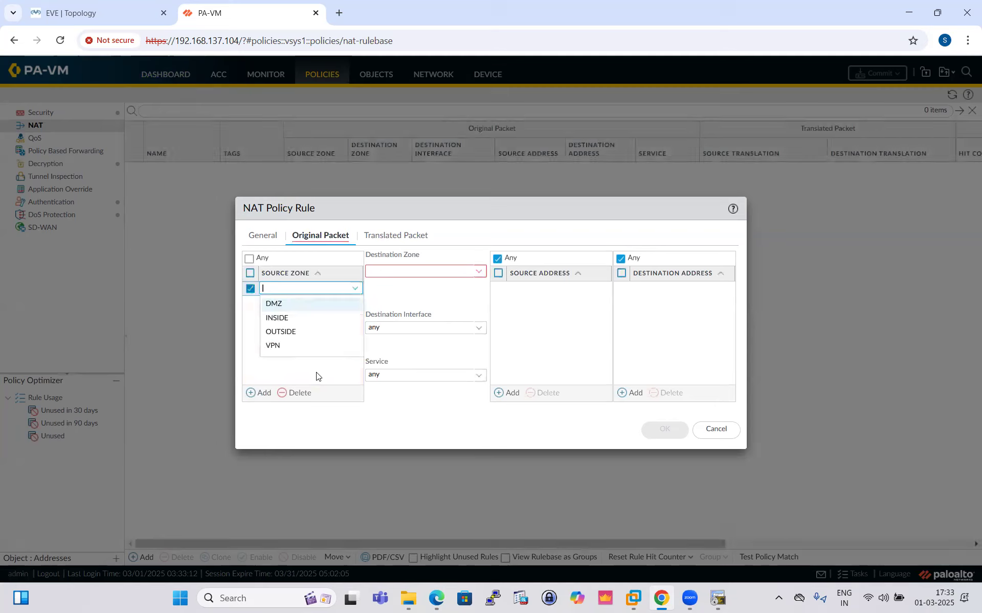
left_click(285, 318)
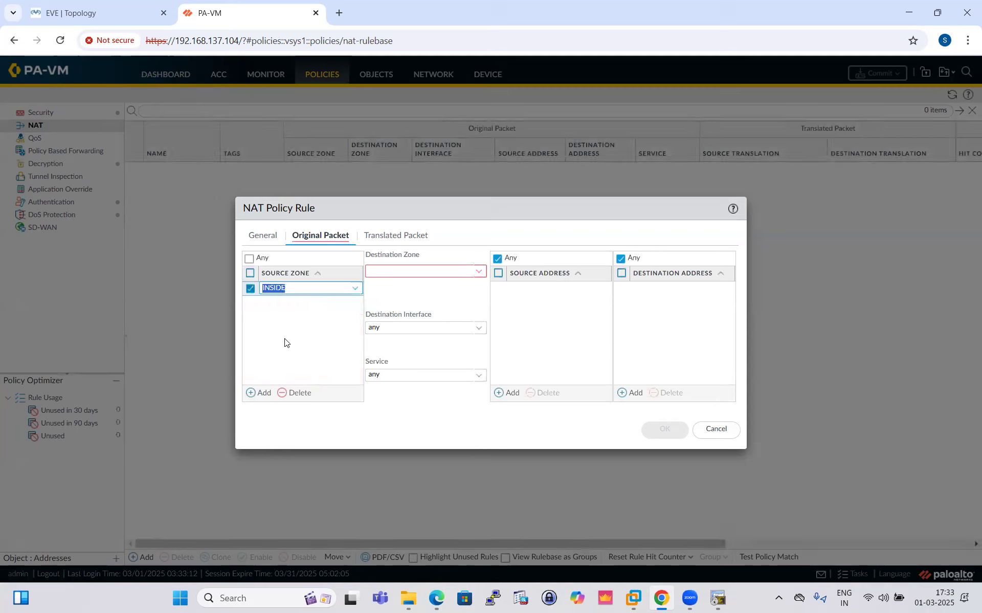
left_click(478, 276)
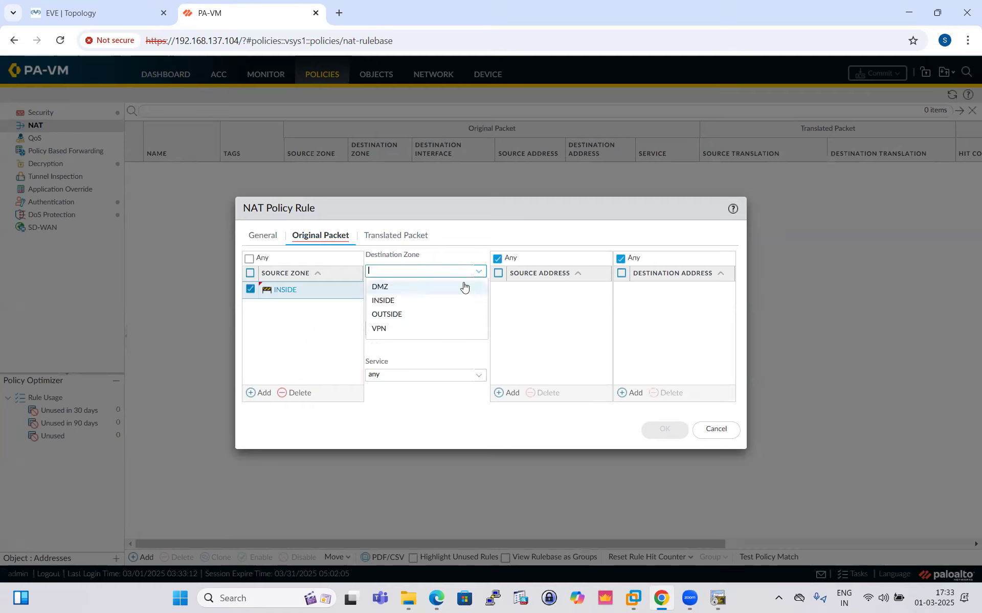
left_click(407, 314)
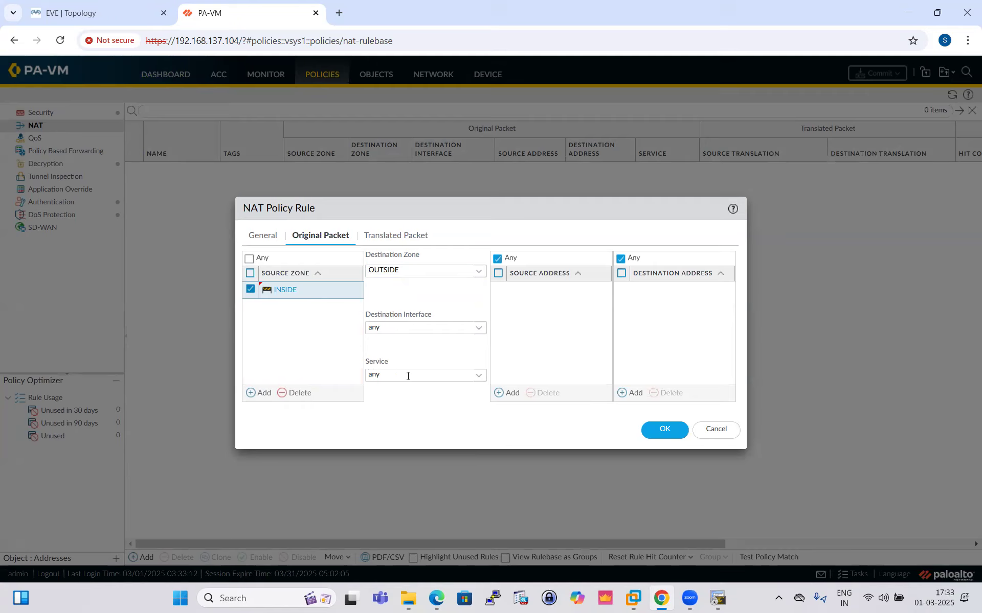
left_click(510, 394)
left_click(90, 14)
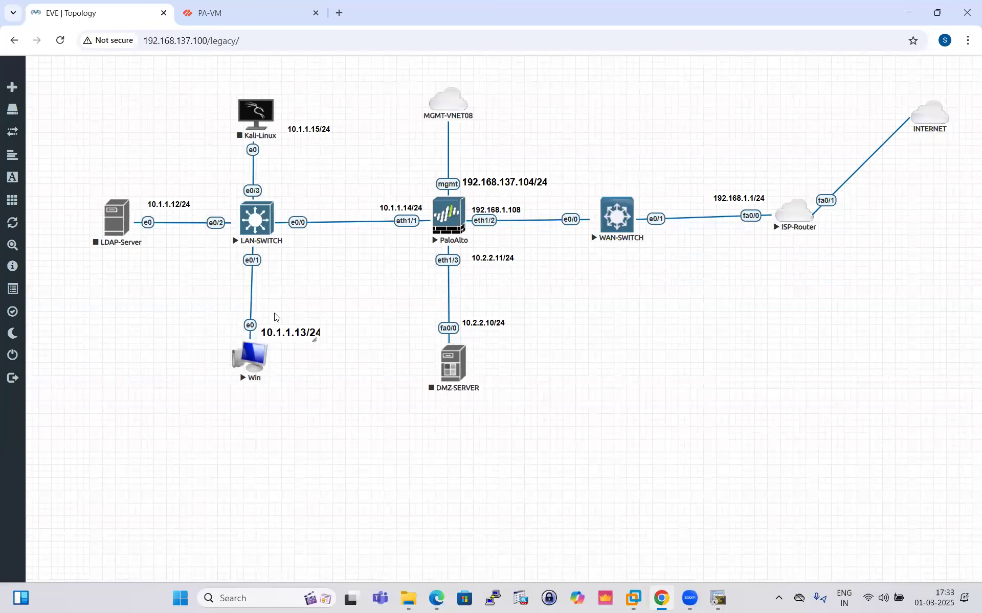
left_click(207, 13)
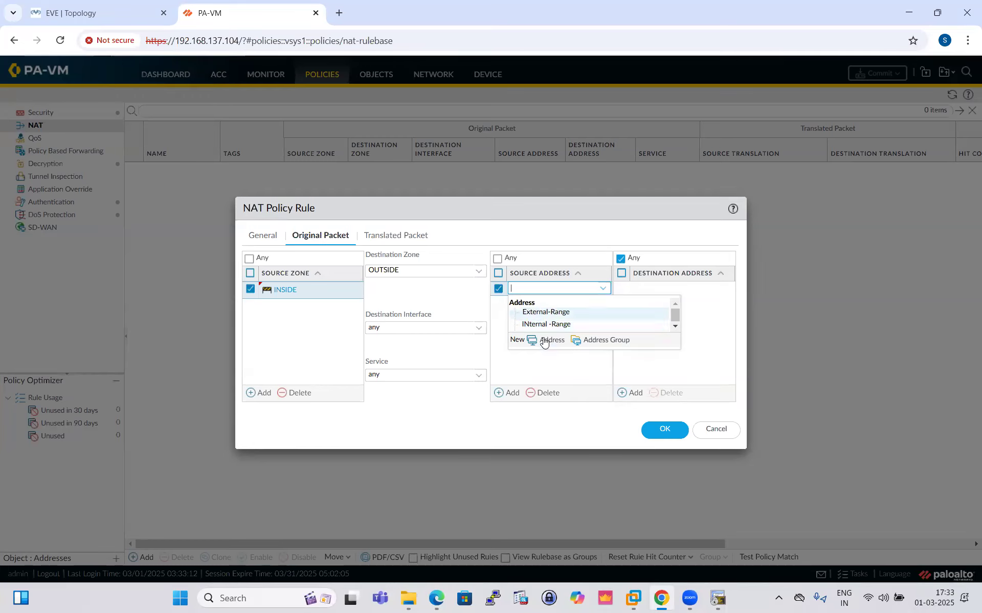
left_click(718, 430)
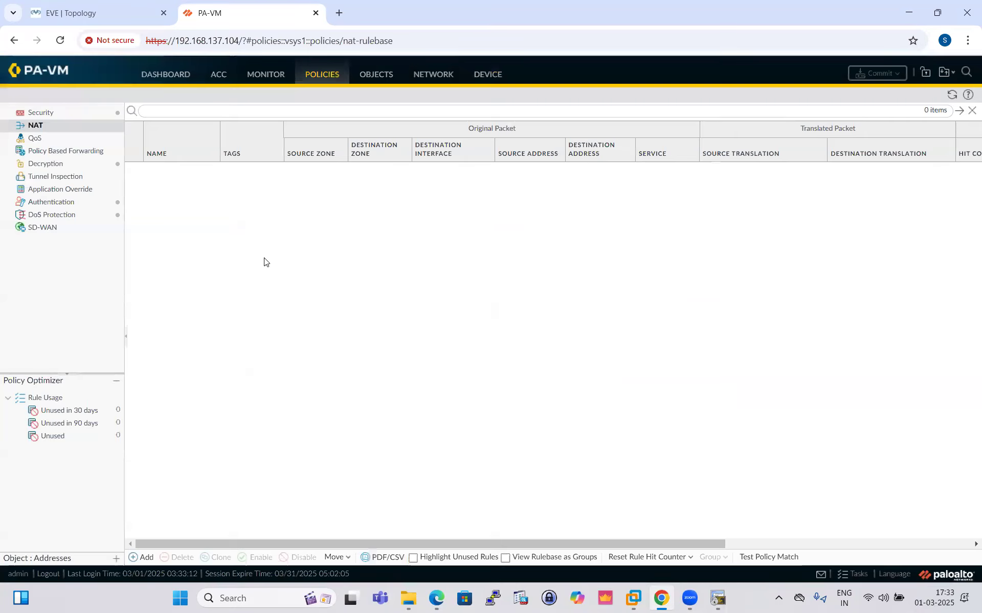
- Delete the External-Range and INternal -Range address objects from the firewall
left_click(376, 77)
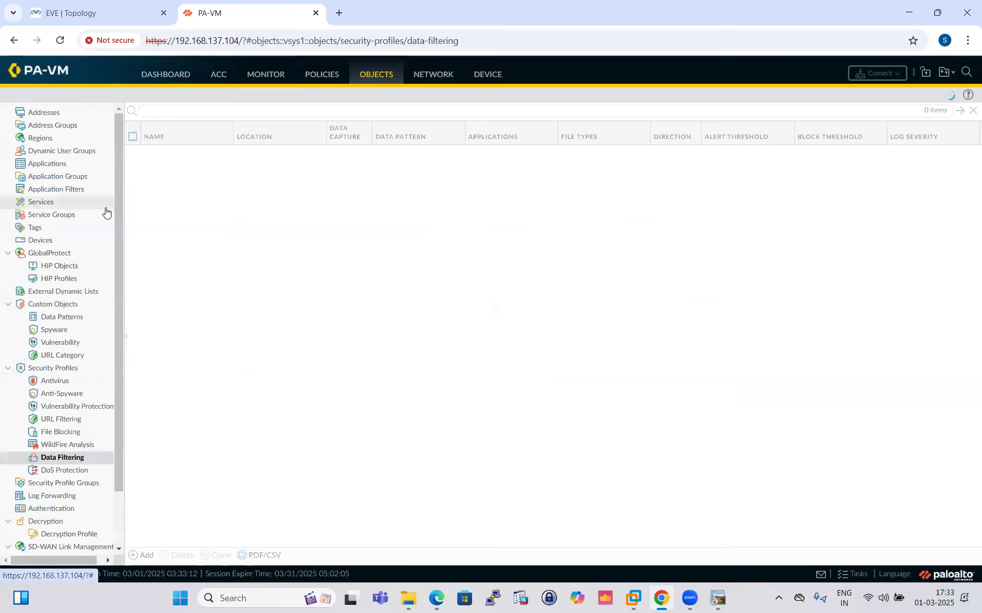
left_click(49, 113)
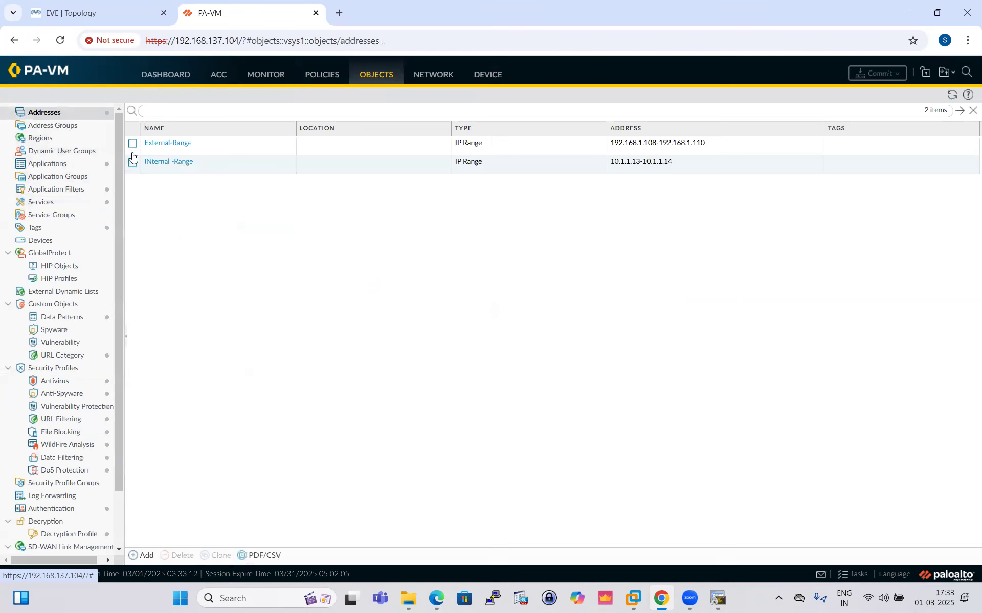
left_click(133, 144)
left_click(132, 163)
left_click(180, 555)
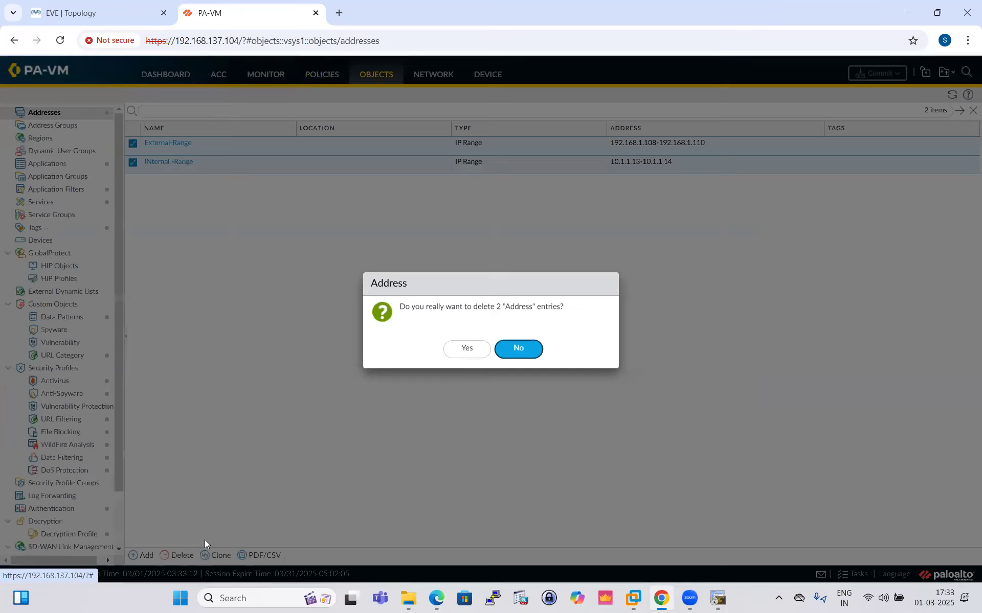
left_click(463, 351)
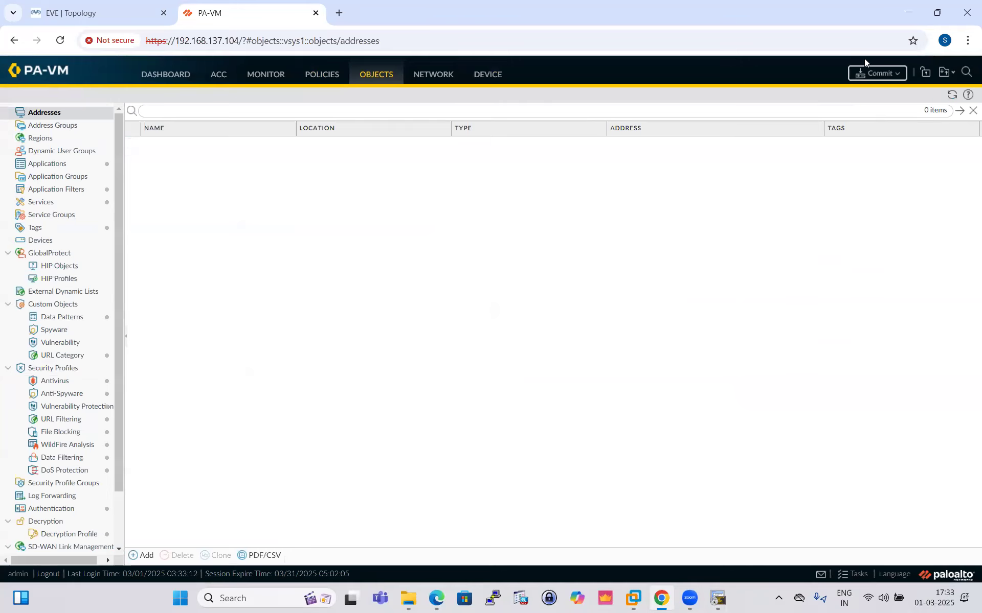
- Commit the pending changes to the firewall and return to the NAT policy list
left_click(877, 73)
left_click(598, 460)
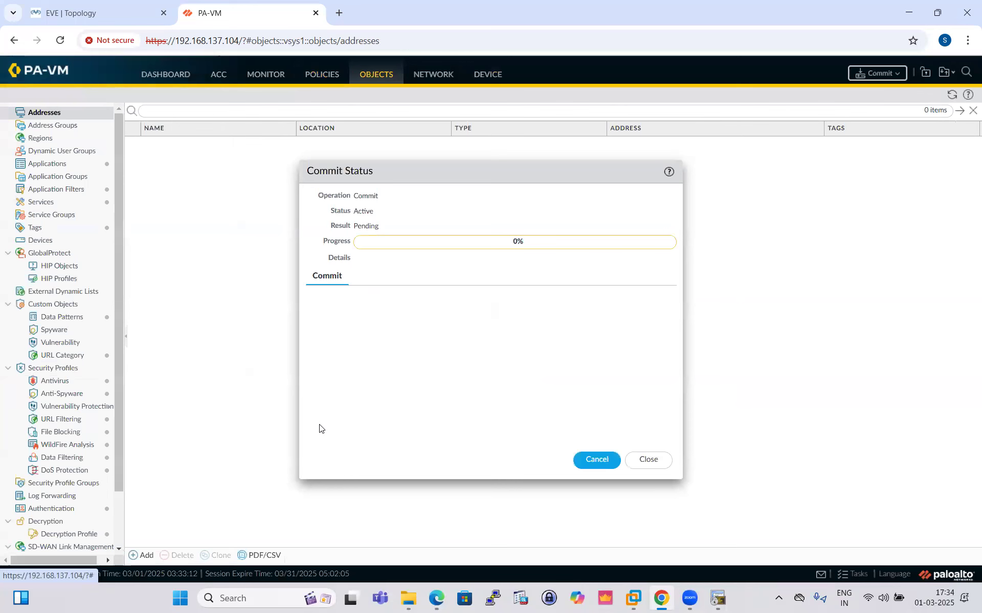
left_click(122, 18)
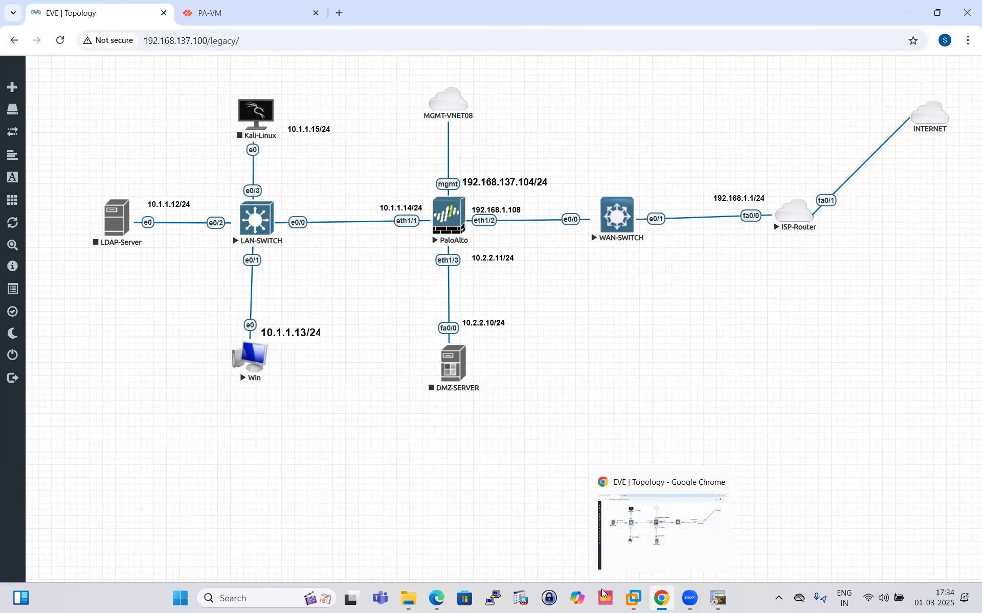
left_click(201, 14)
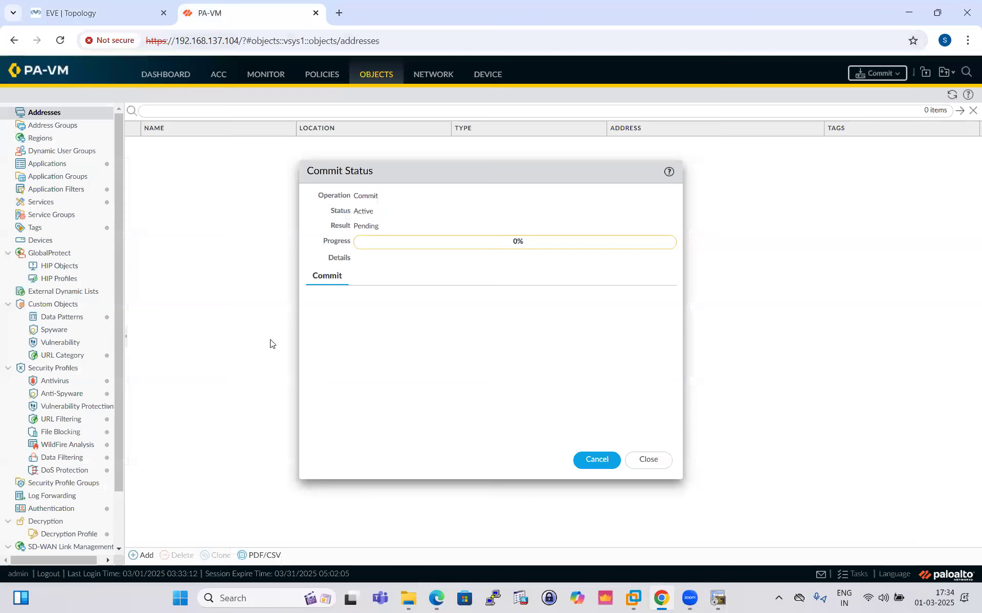
left_click(648, 460)
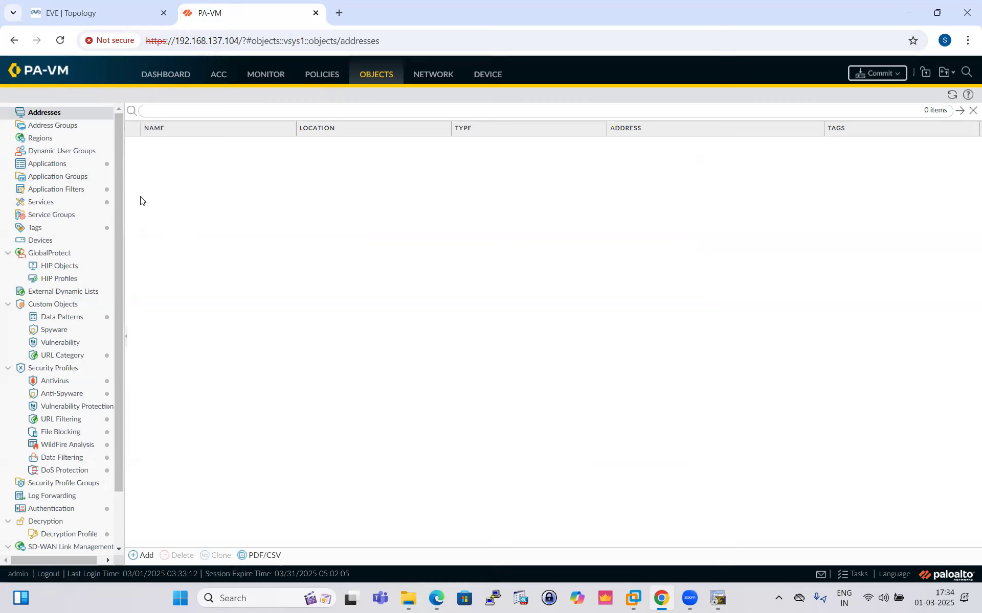
left_click(321, 76)
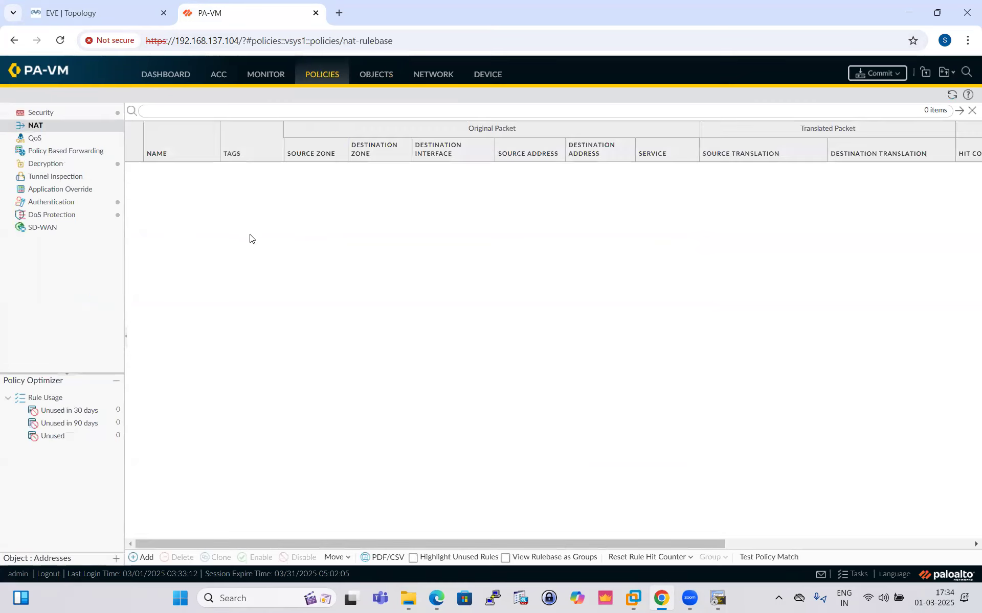
left_click(141, 557)
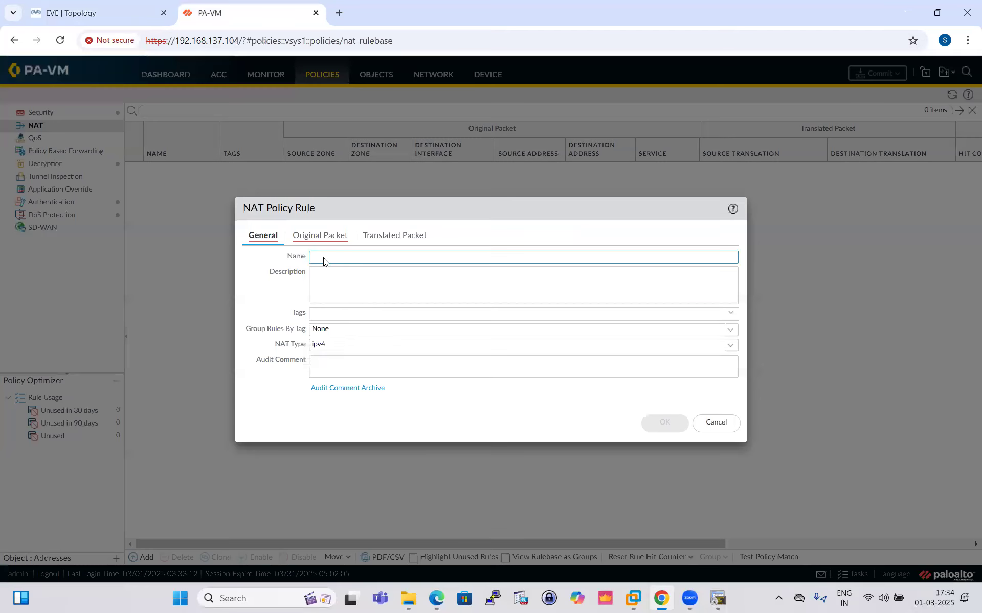
type("SNAT")
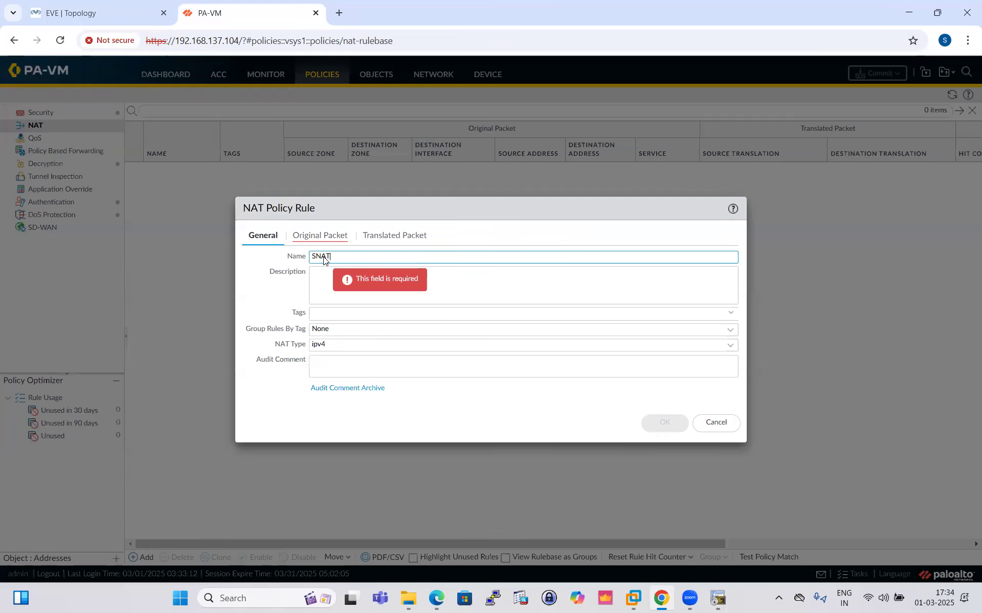
type("-DIP[")
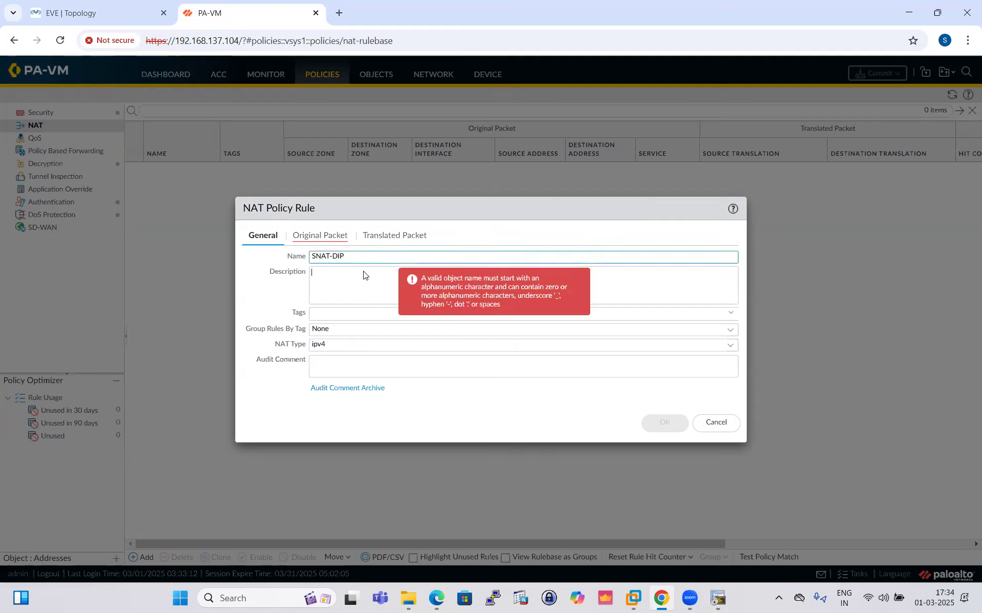
left_click(320, 235)
left_click(262, 394)
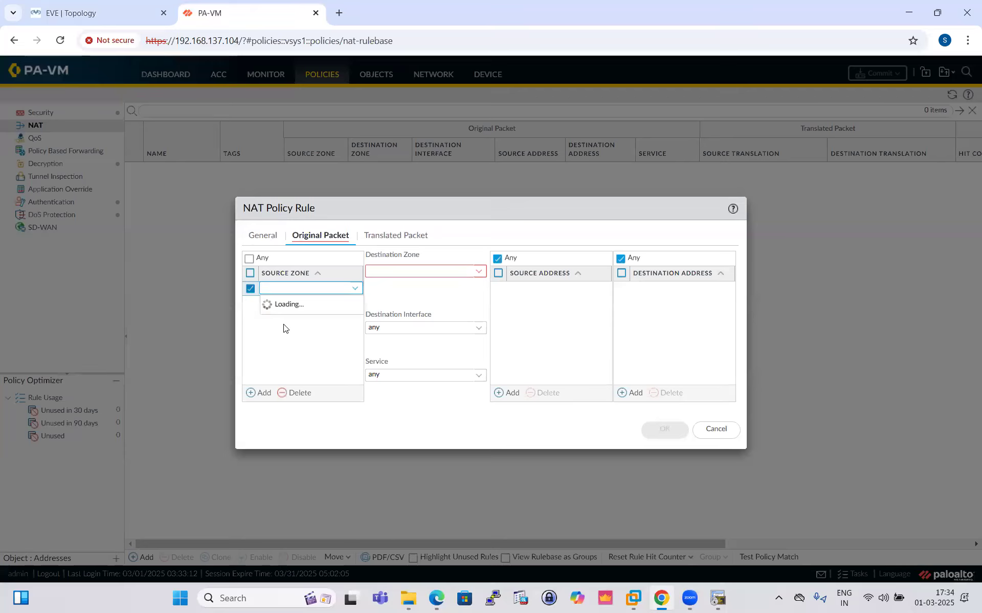
- Open Windows Task Manager maximized to check the host's CPU and memory load, and return to the firewall page
left_click(253, 594)
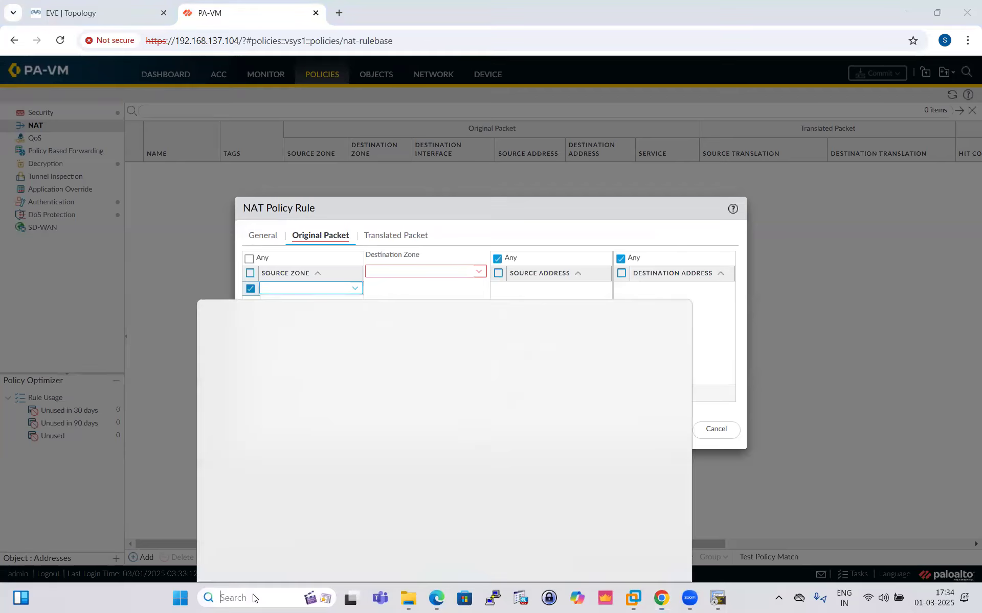
type("tas")
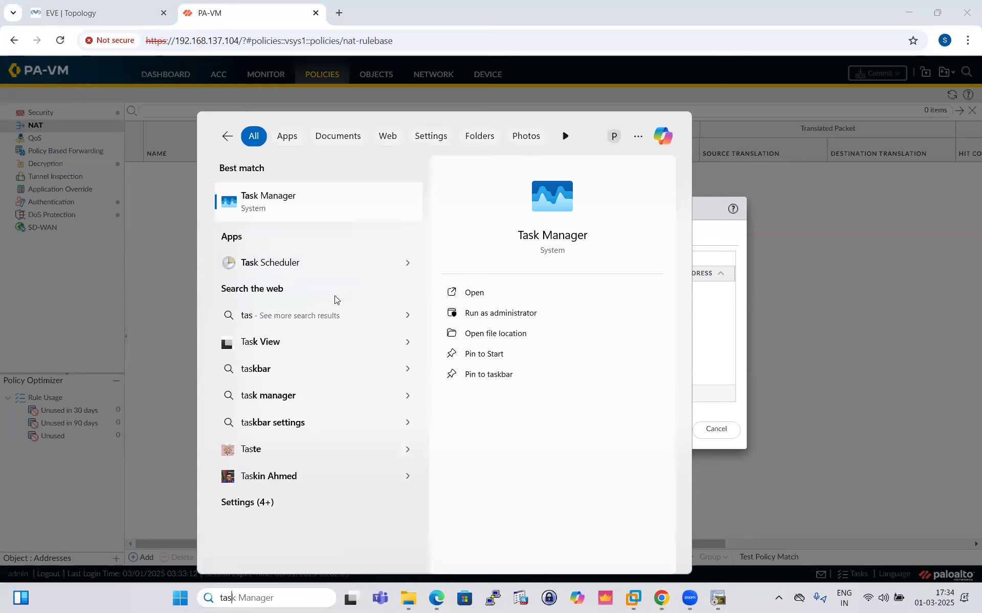
type("k")
left_click(305, 201)
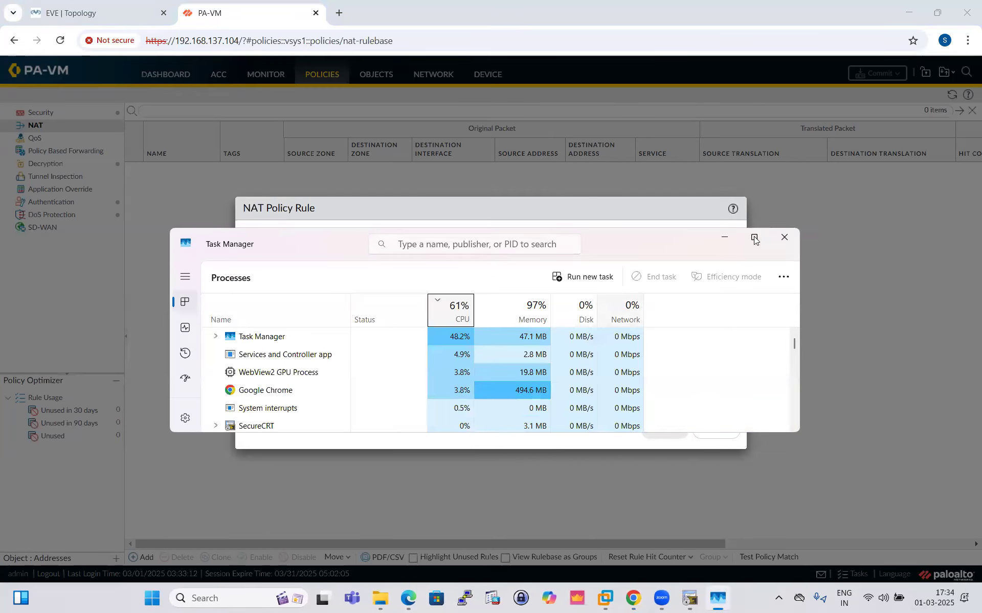
left_click(754, 239)
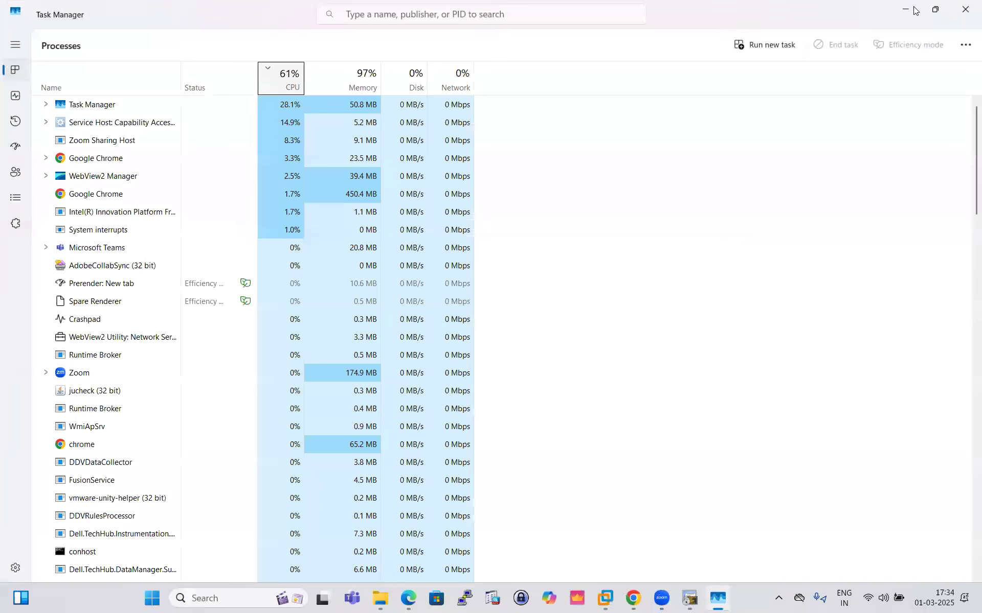
key("alt+Tab")
- Discard the unfinished NAT rule, refresh the policy list and check the status of the firewall's tasks
left_click(725, 431)
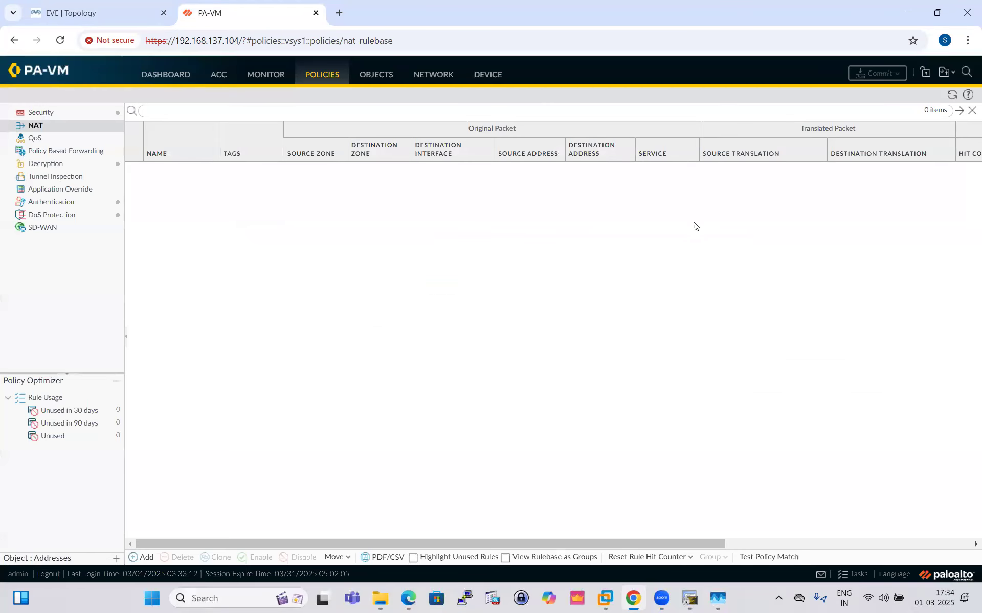
left_click(952, 94)
left_click(852, 573)
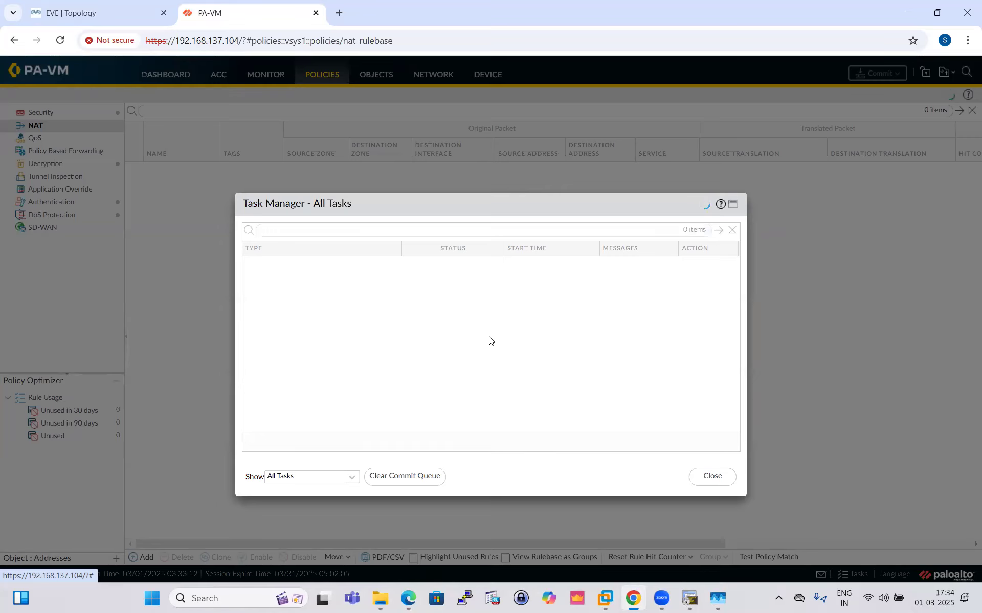
left_click(708, 477)
- Add a new NAT policy rule and name it SNAT-DIP
left_click(140, 557)
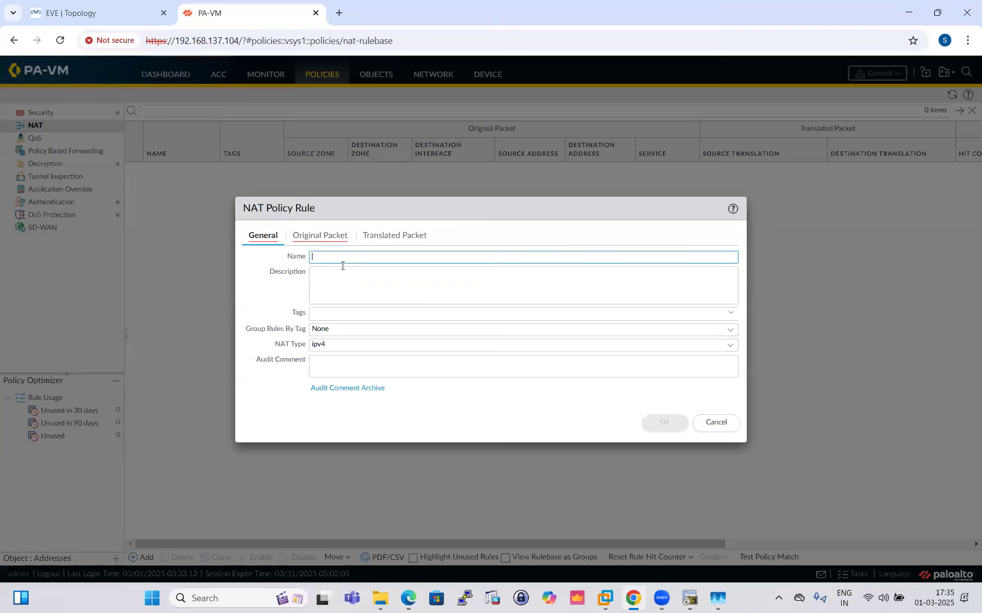
type("SNTA")
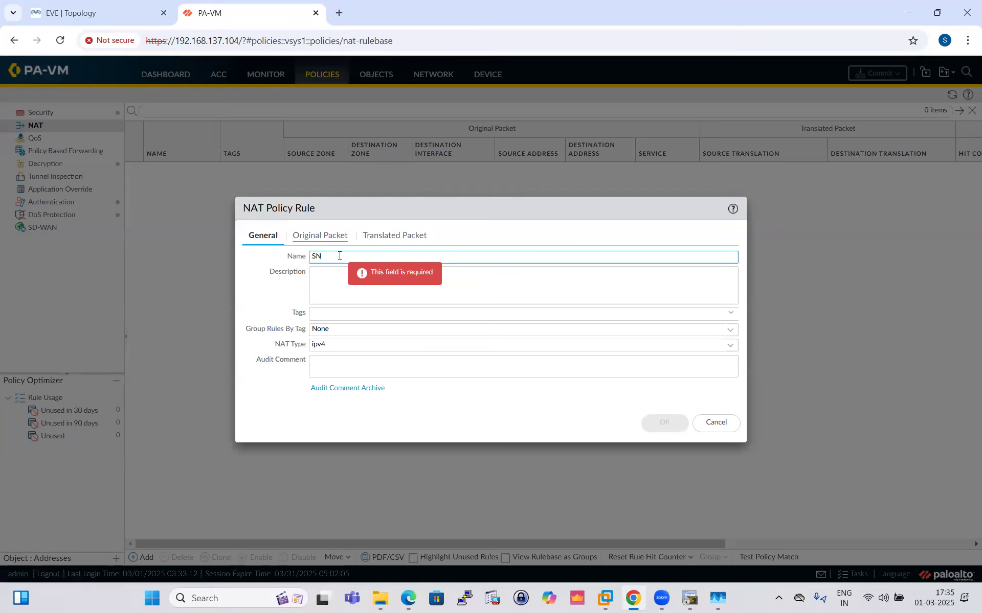
key("BackSpace")
key("BackSpace")
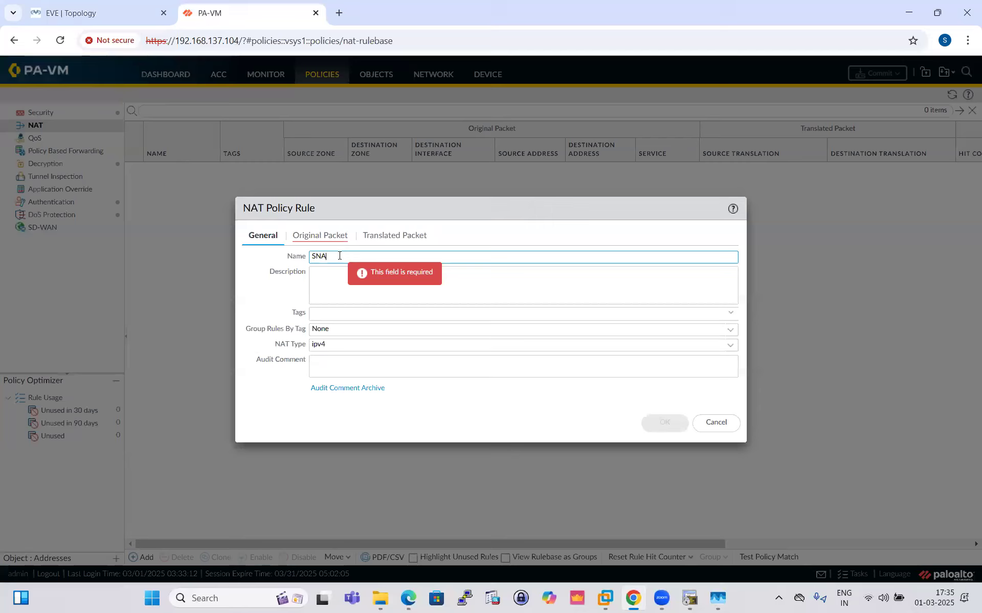
type("AT-DIP")
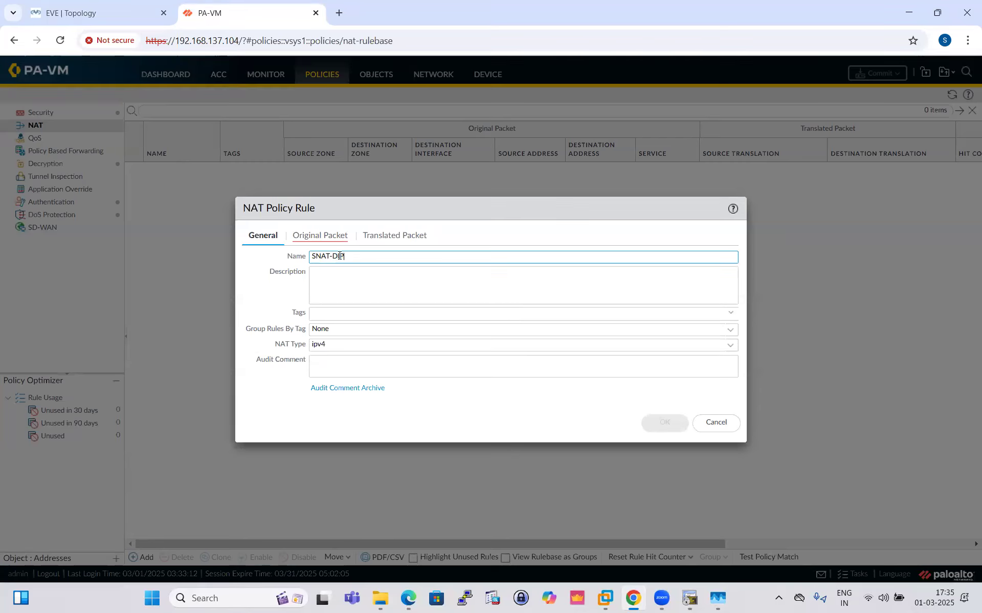
- Set the SNAT-DIP rule's original packet source zone to INSIDE and destination zone to OUTSIDE
left_click(320, 236)
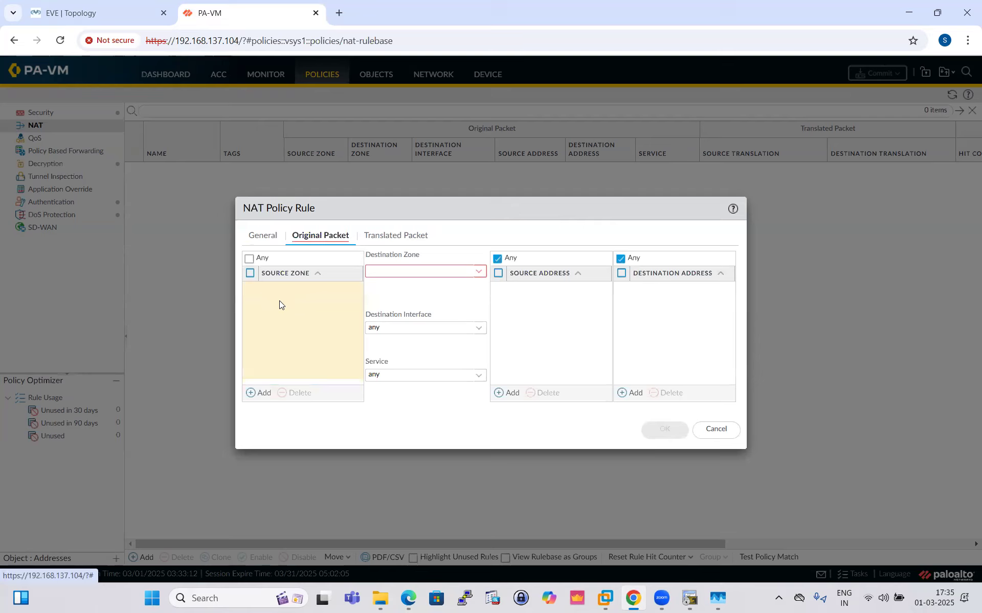
left_click(259, 393)
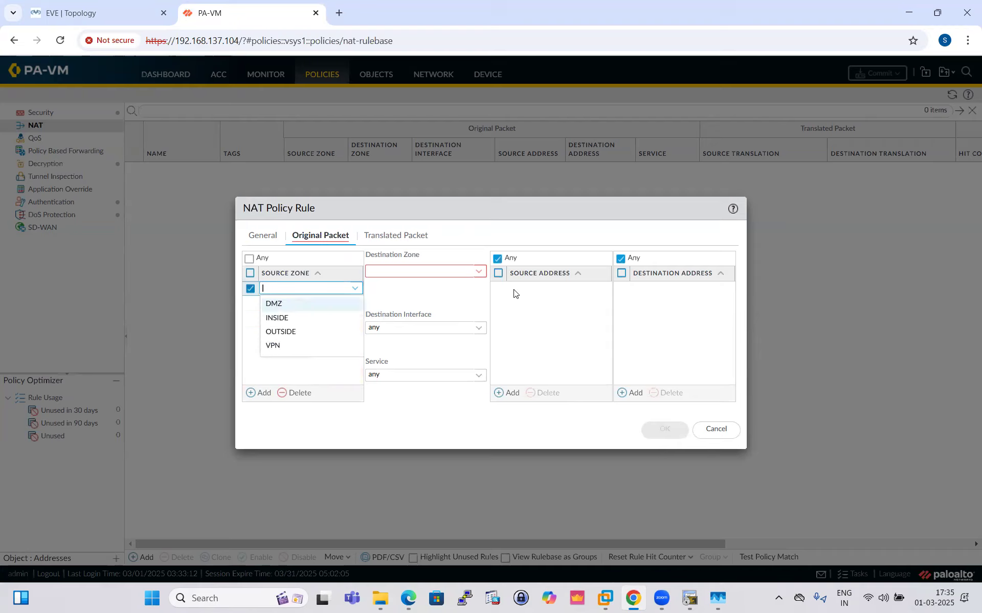
left_click(301, 318)
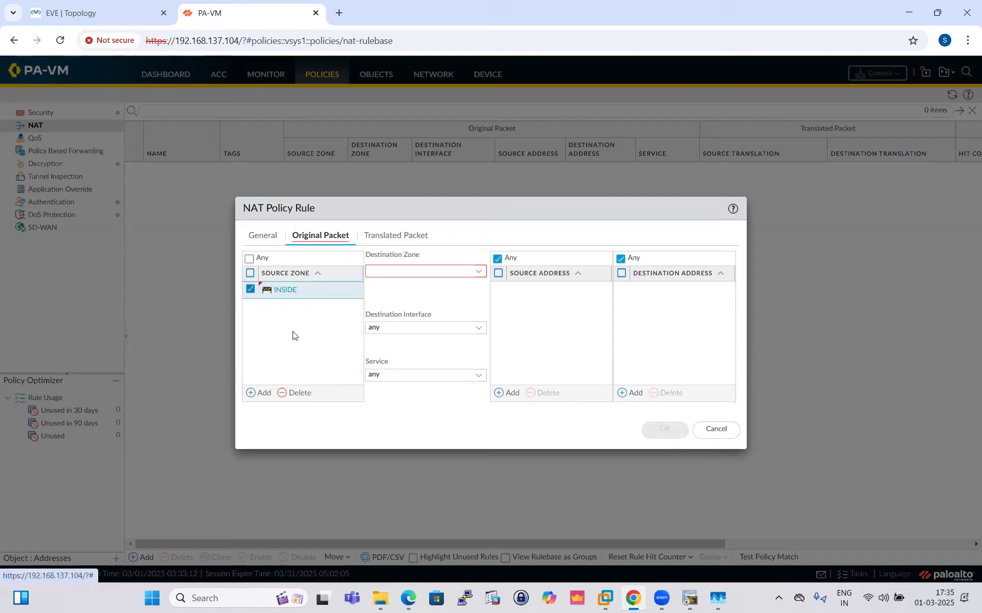
left_click(470, 275)
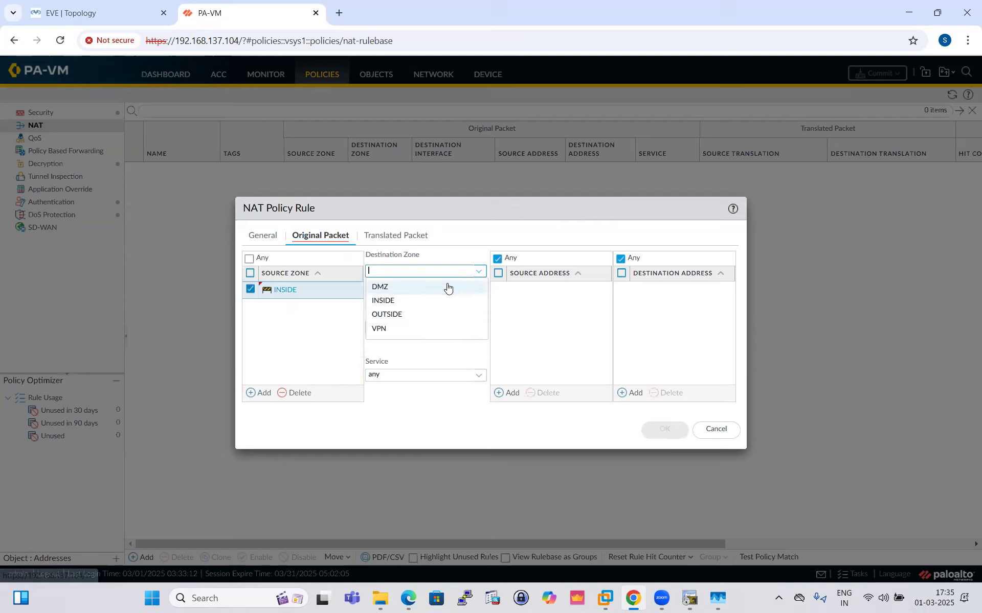
left_click(401, 313)
left_click(422, 306)
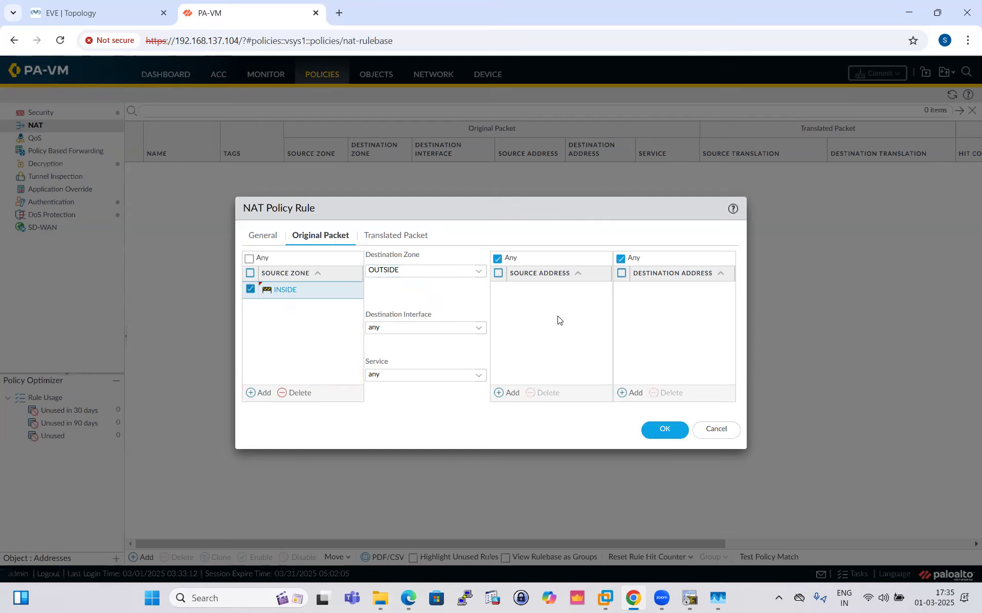
- Check the inside hosts' addresses in the EVE topology and add a source address object Internal-Range, type IP Range, 10.1.1.13-10.1.1.15
left_click(102, 13)
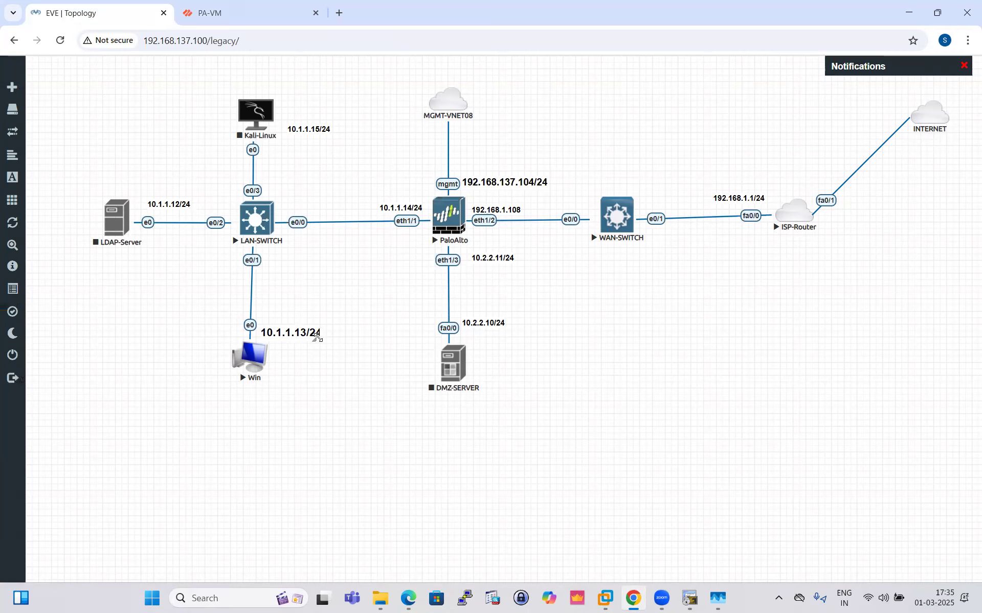
left_click(205, 15)
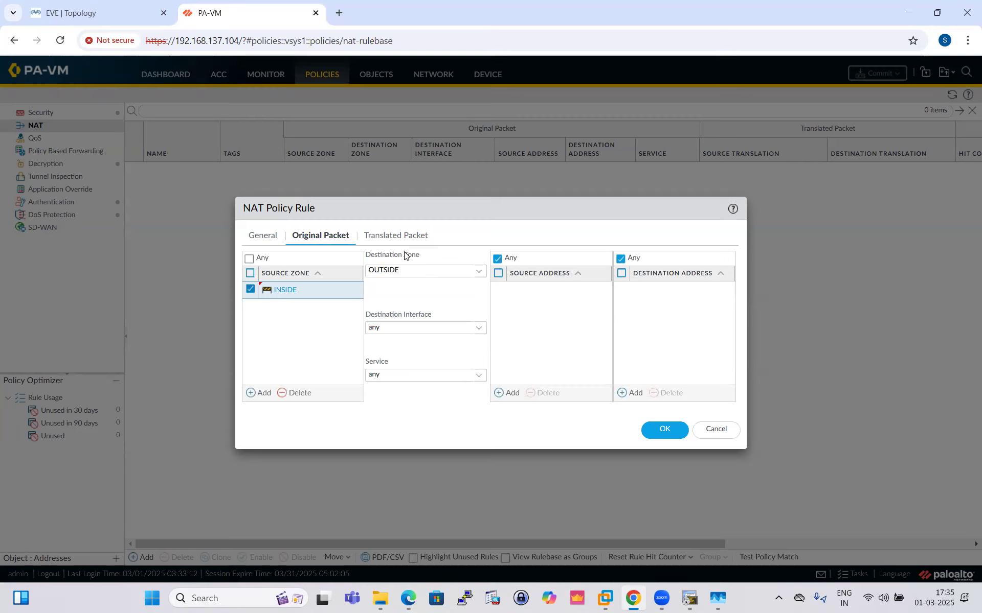
left_click(507, 393)
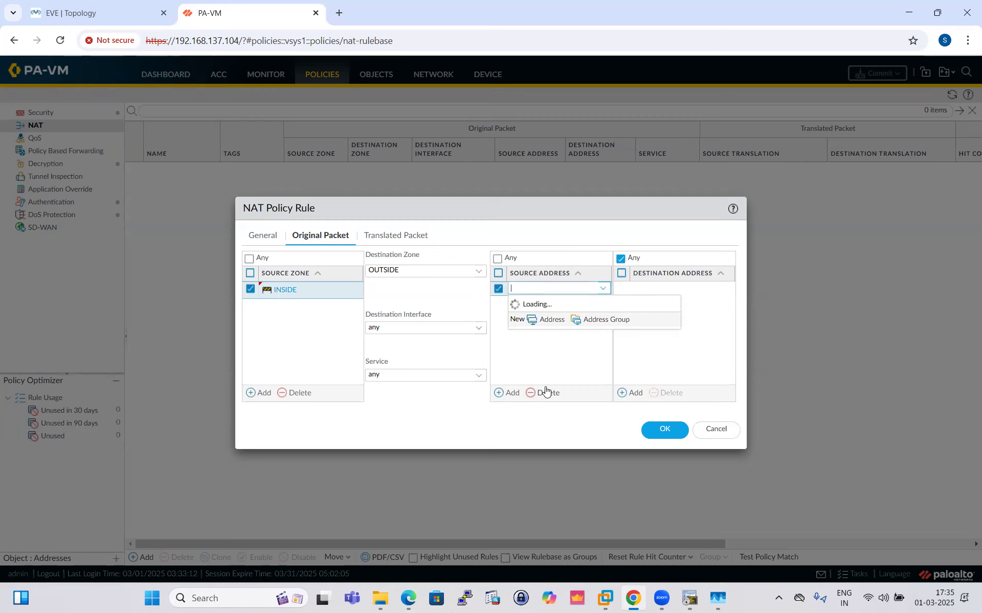
left_click(549, 305)
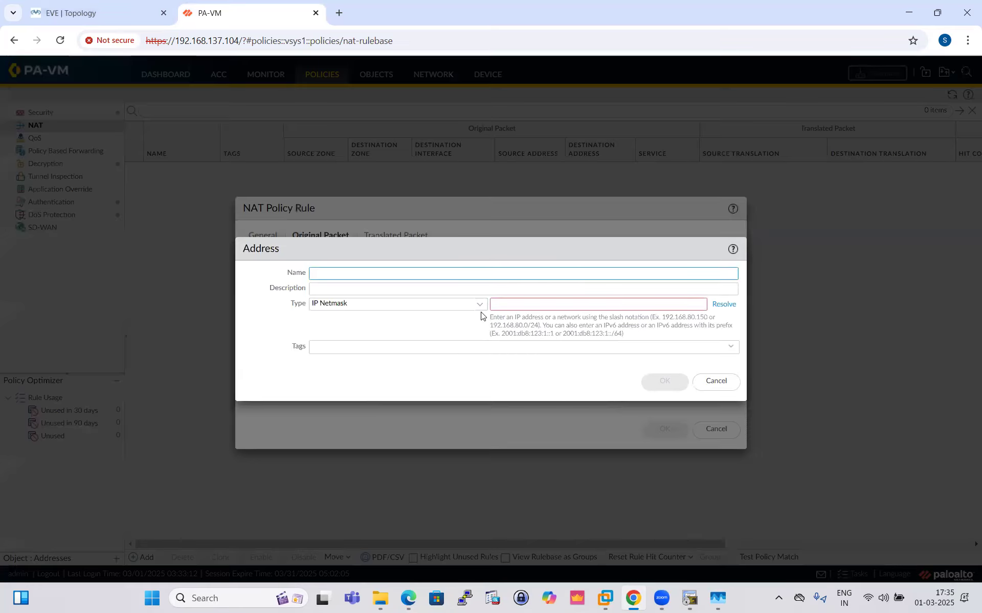
left_click(389, 305)
left_click(338, 334)
left_click(502, 305)
type("10.1.")
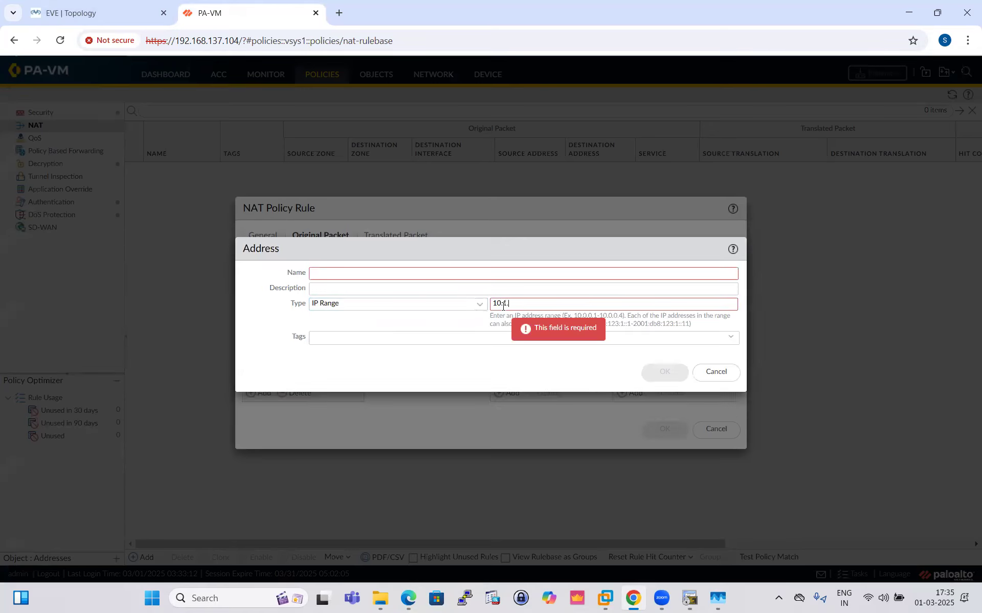
type("1.13-10.1.1.15")
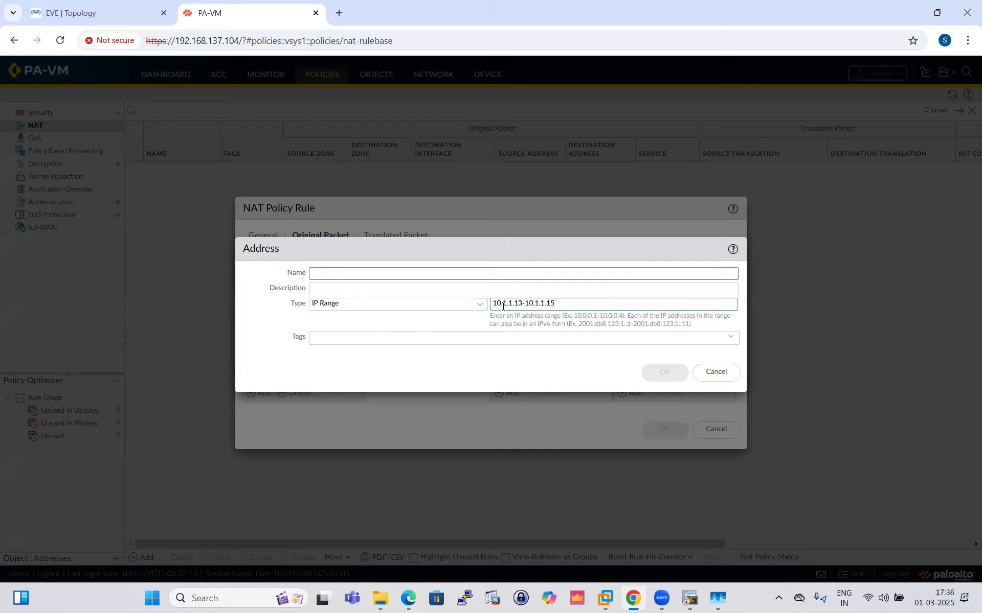
left_click(589, 318)
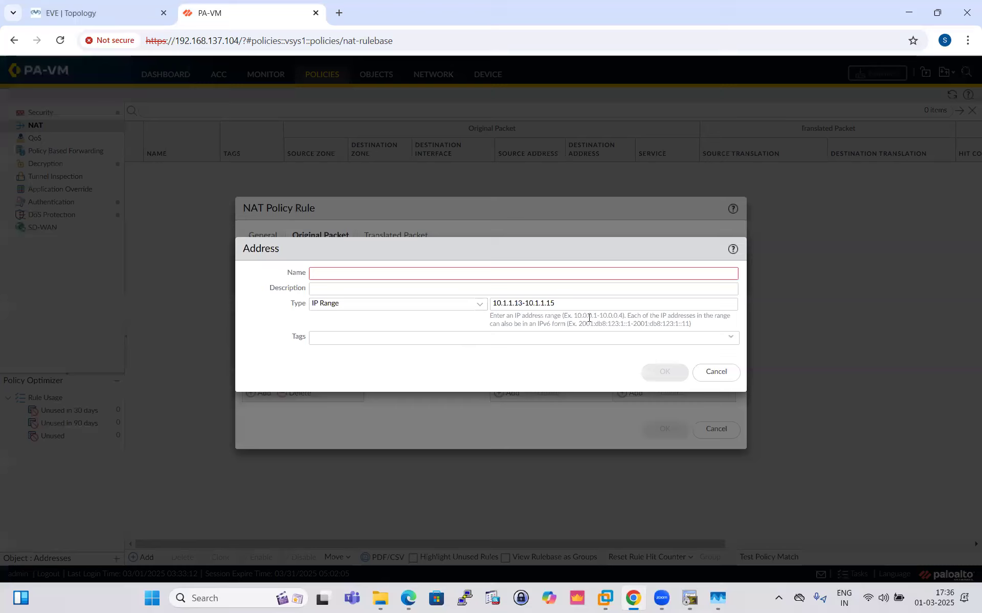
left_click(359, 272)
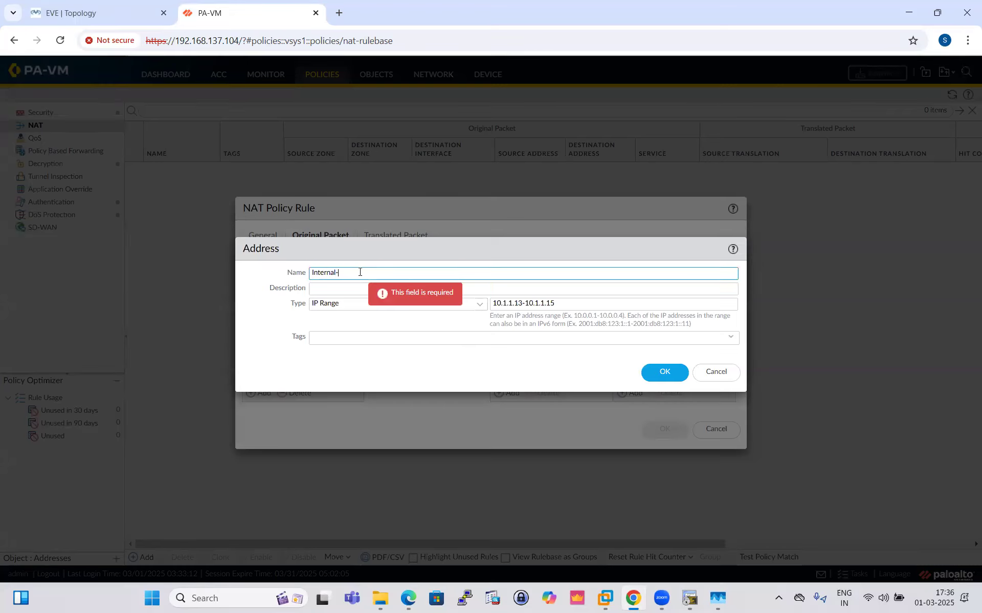
type("nge")
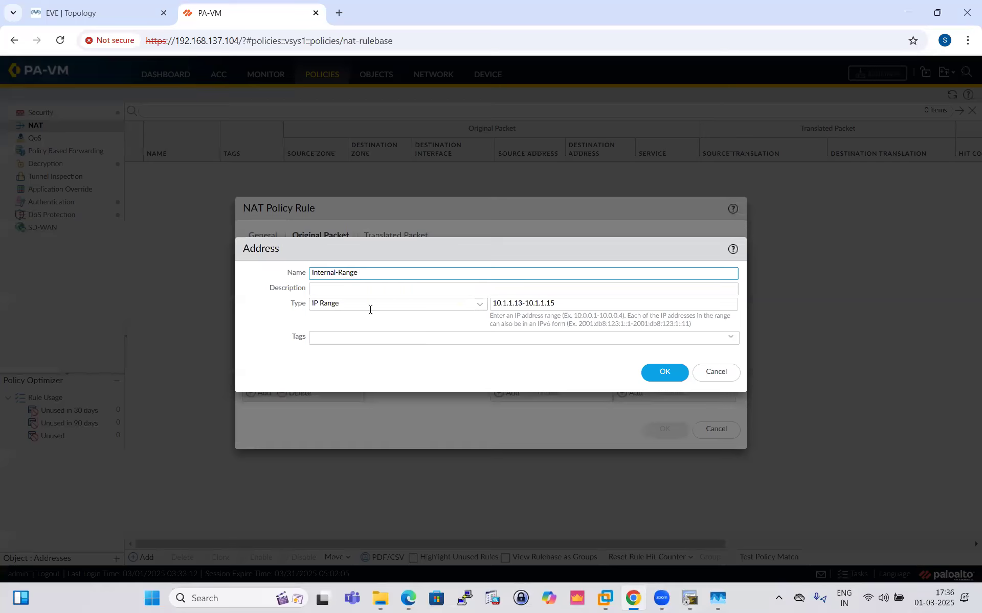
left_click(645, 377)
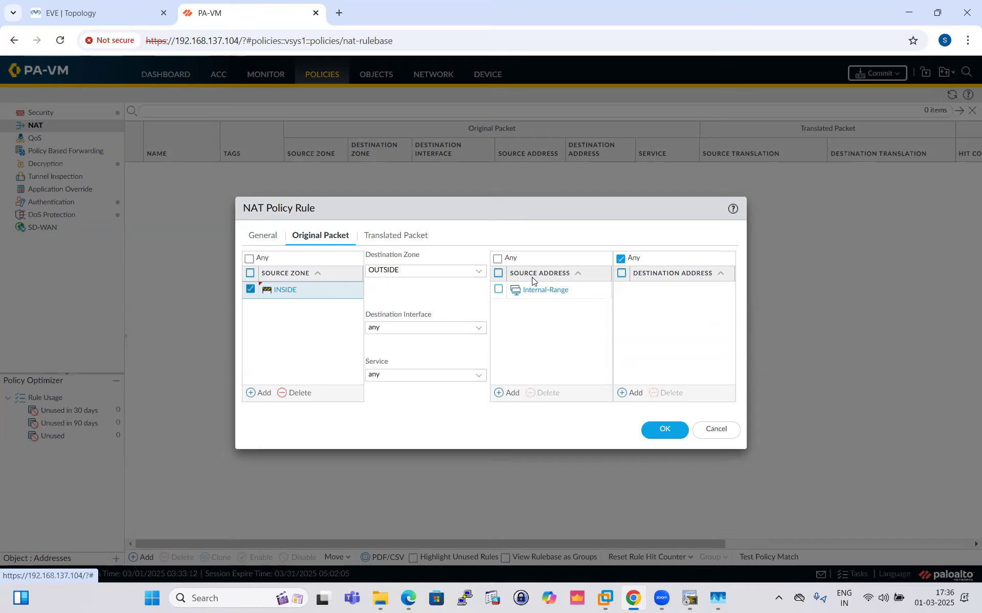
- Create an IP Range address object named External-Range for 192.168.1.108-192.168.1.110, and remove its entry from the rule's source addresses
left_click(509, 393)
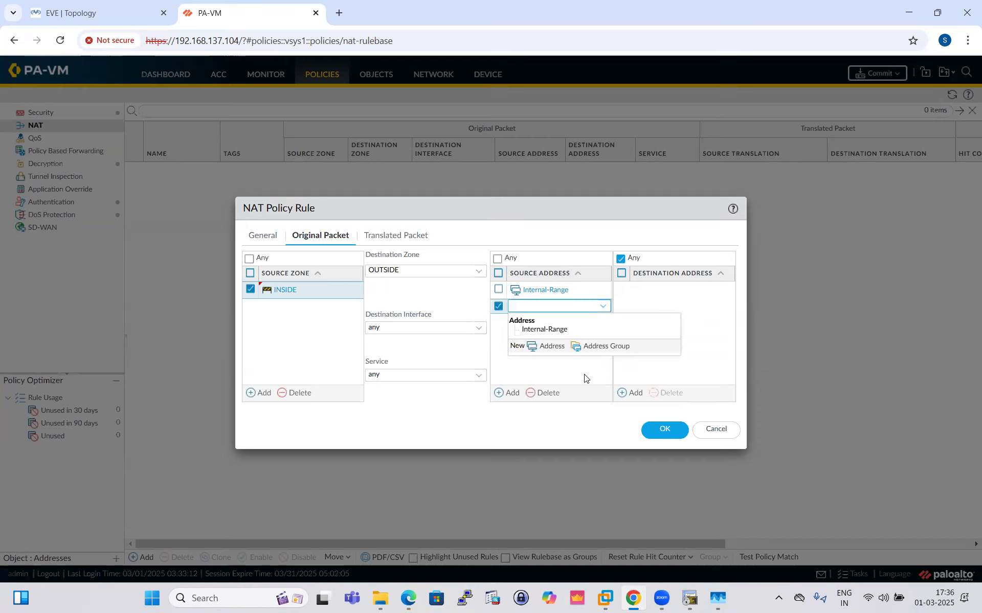
left_click(550, 348)
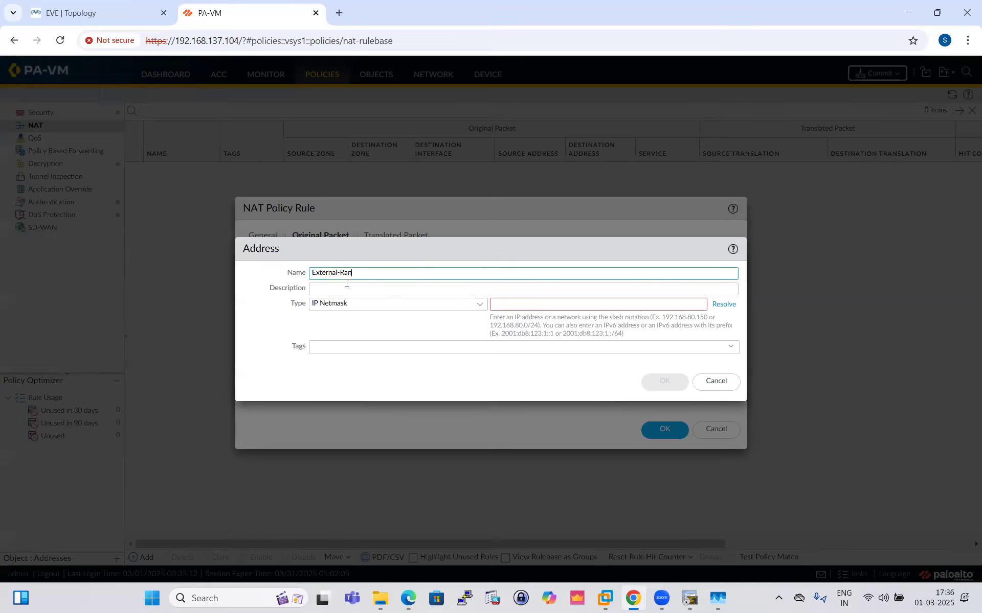
left_click(479, 305)
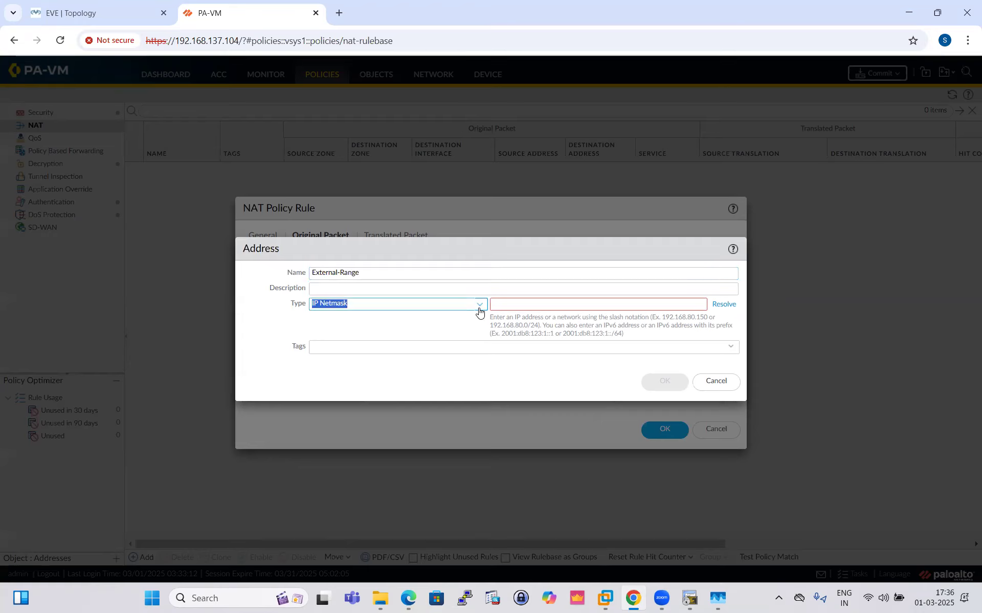
left_click(343, 334)
left_click(530, 306)
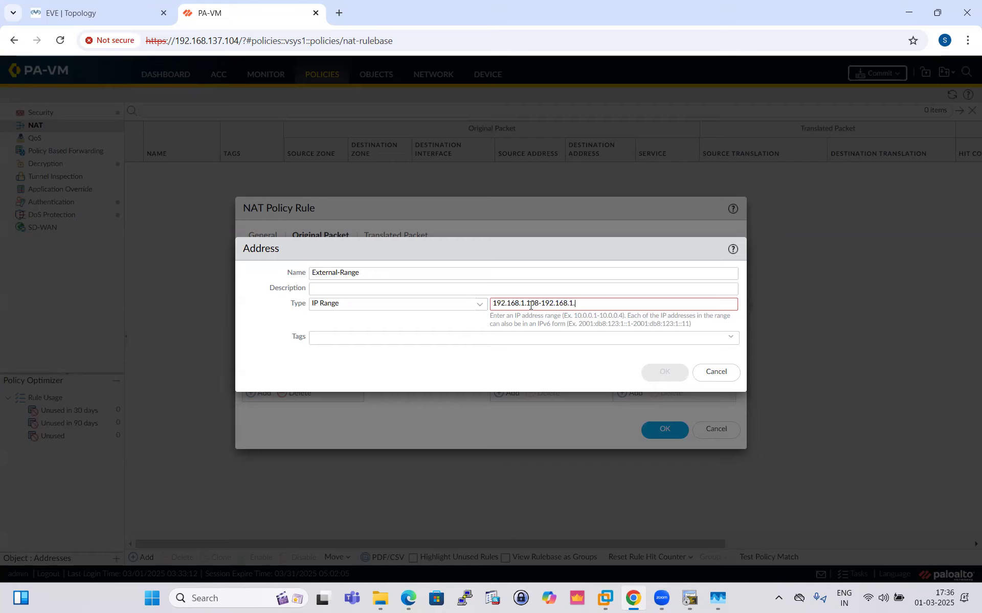
type("110")
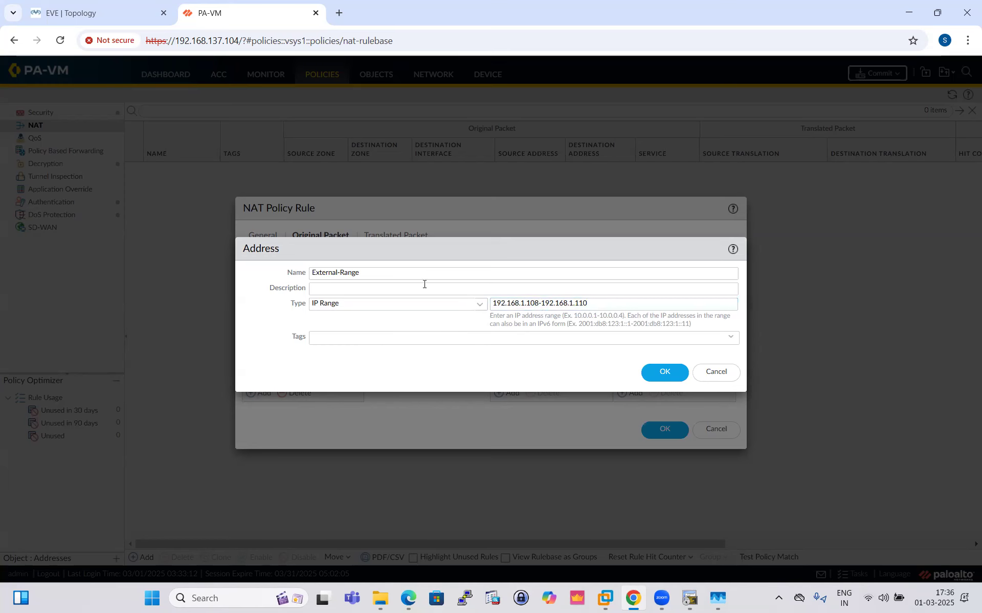
left_click(663, 373)
left_click(498, 307)
left_click(544, 394)
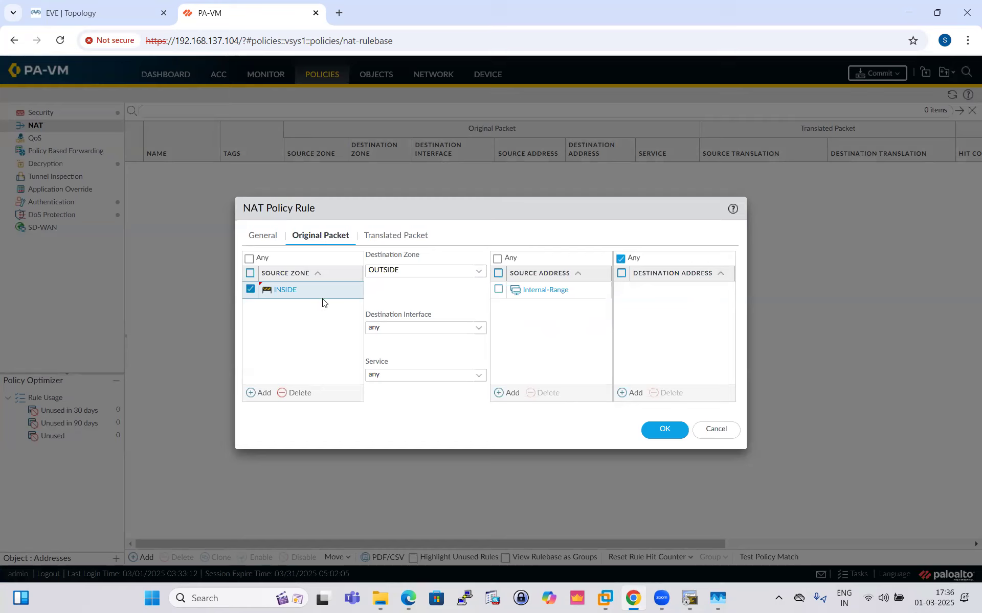
- Set the rule's source address translation to Dynamic IP with External-Range as the translated address
left_click(397, 236)
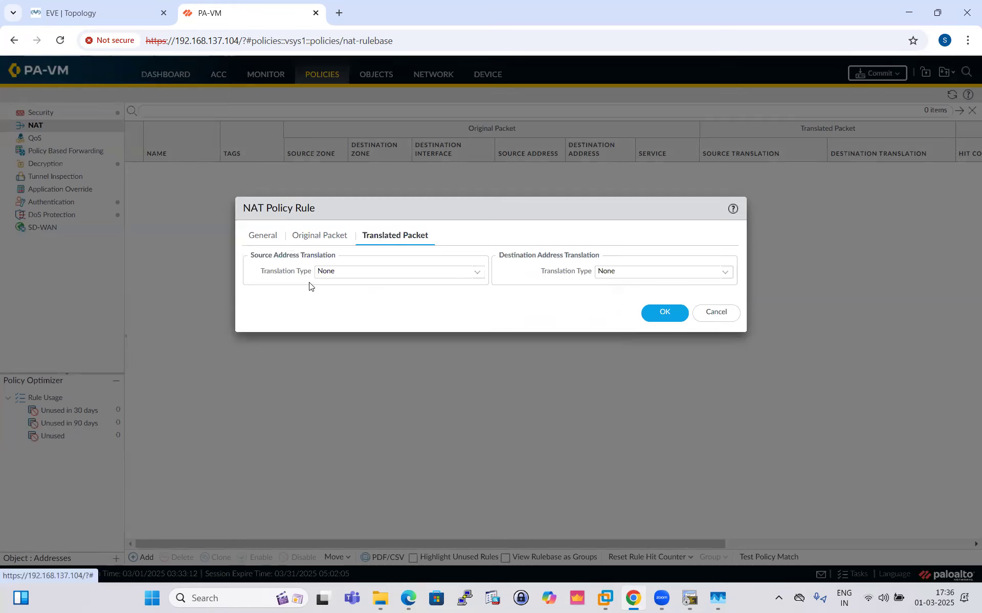
left_click(479, 275)
left_click(351, 302)
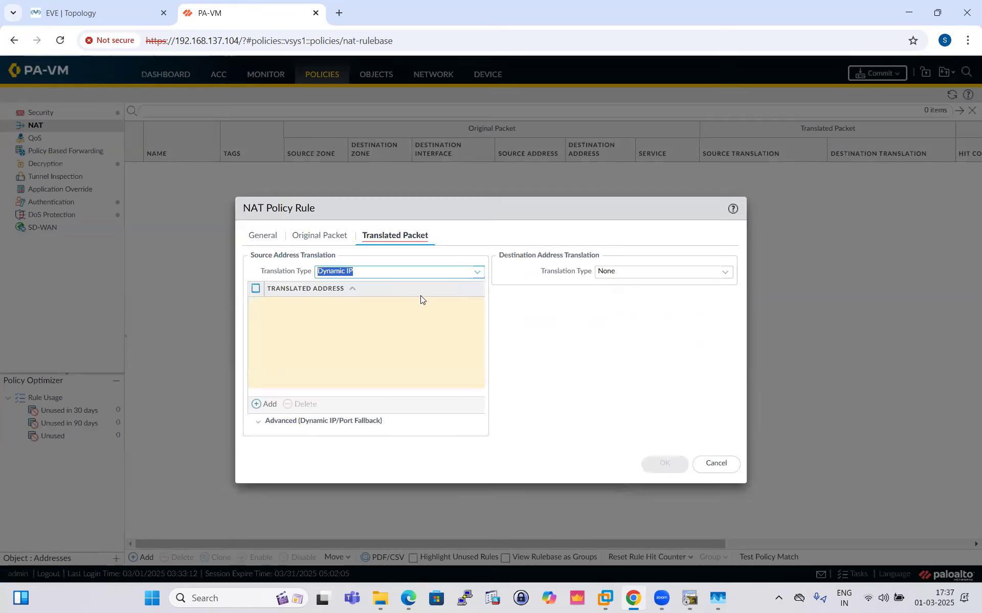
left_click(265, 404)
left_click(316, 321)
left_click(316, 319)
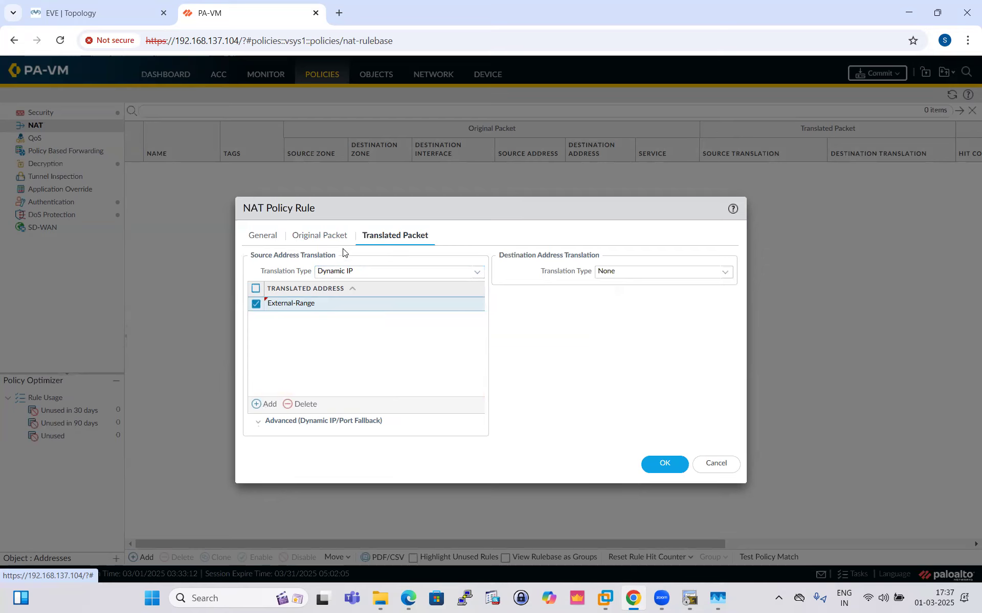
- Review the original and translated packet settings, save the SNAT-DIP rule and commit the changes to the firewall
left_click(318, 237)
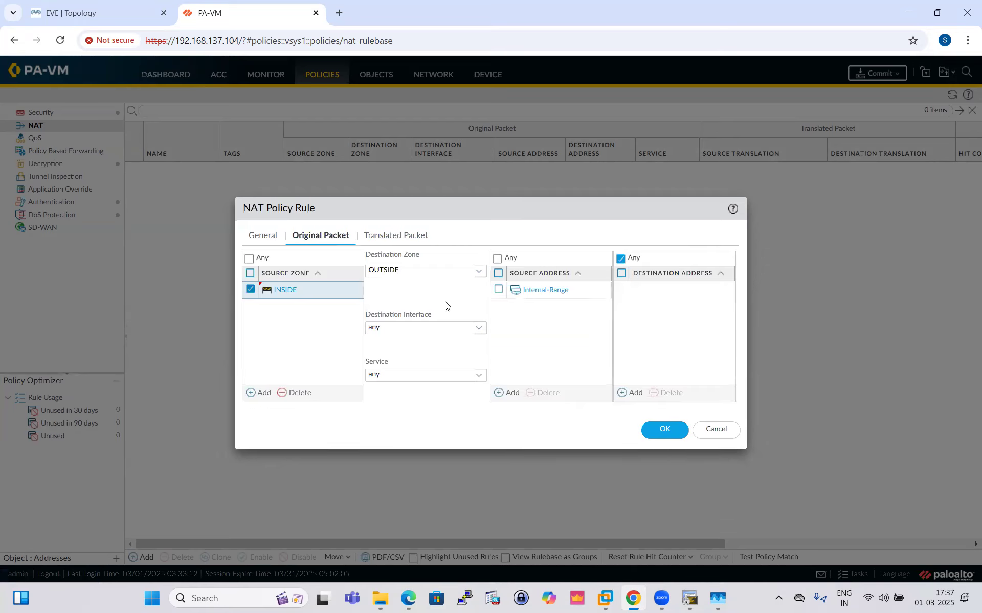
left_click(398, 236)
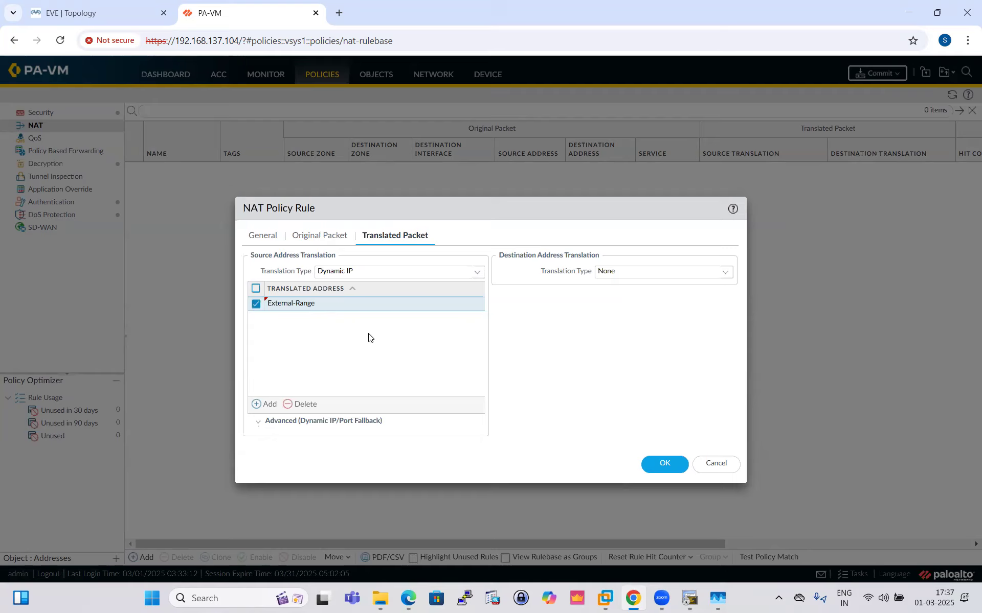
left_click(663, 464)
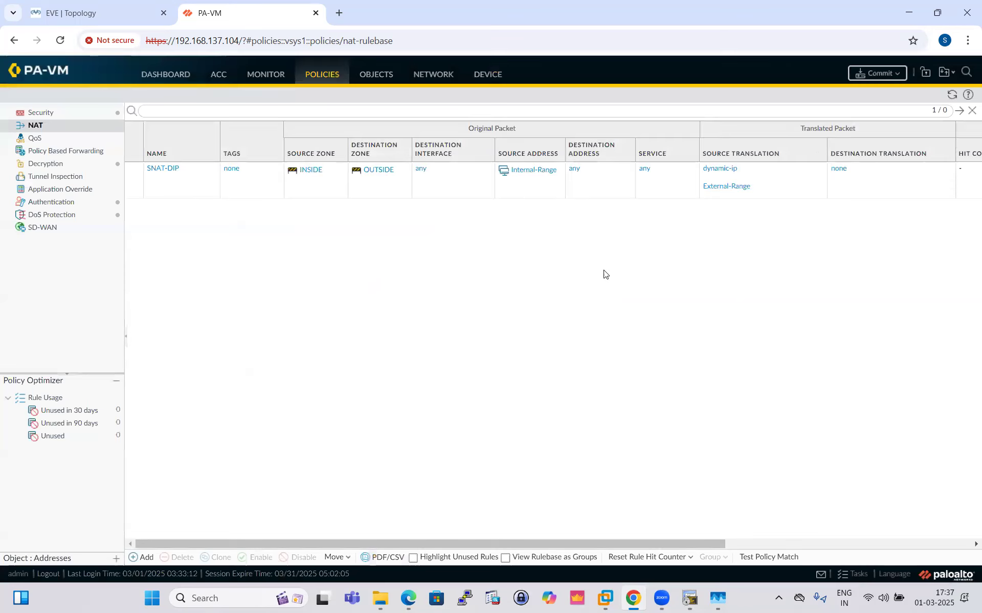
left_click(876, 77)
left_click(604, 461)
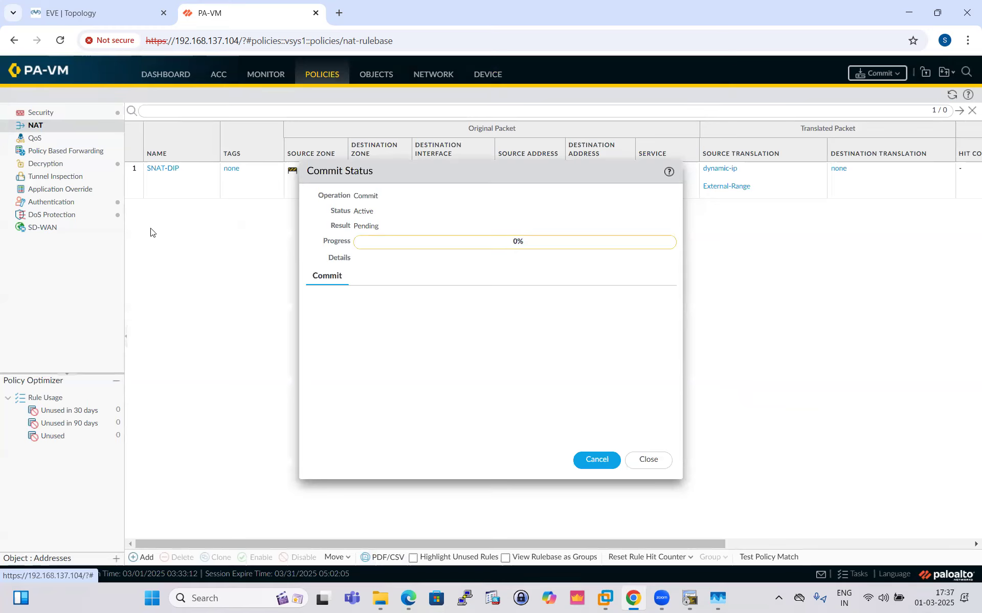
- Examine the inside network in the EVE topology during the commit, and return to the firewall's commit status
left_click(103, 11)
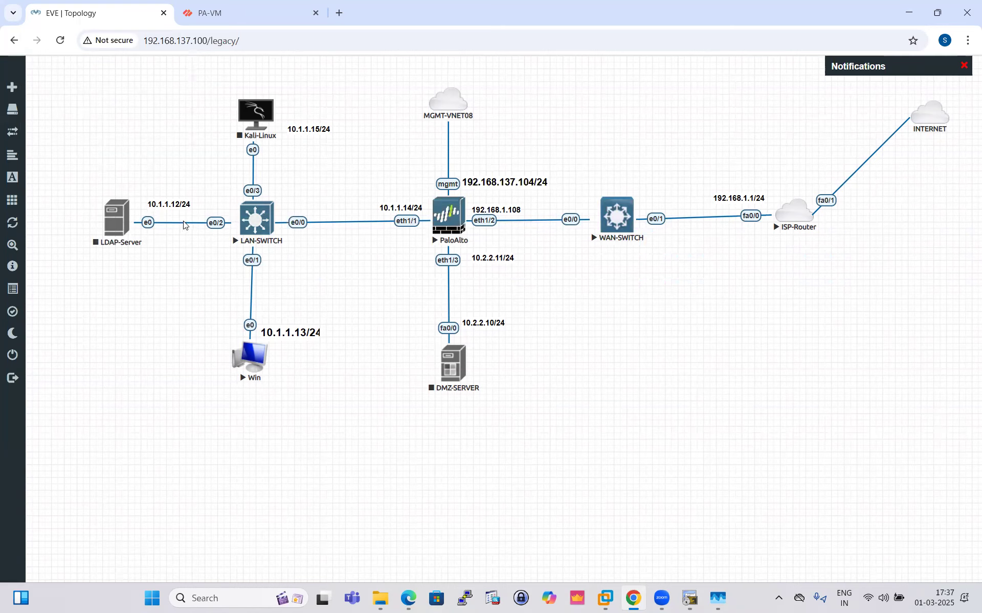
mouse_move(133, 224)
left_click(199, 7)
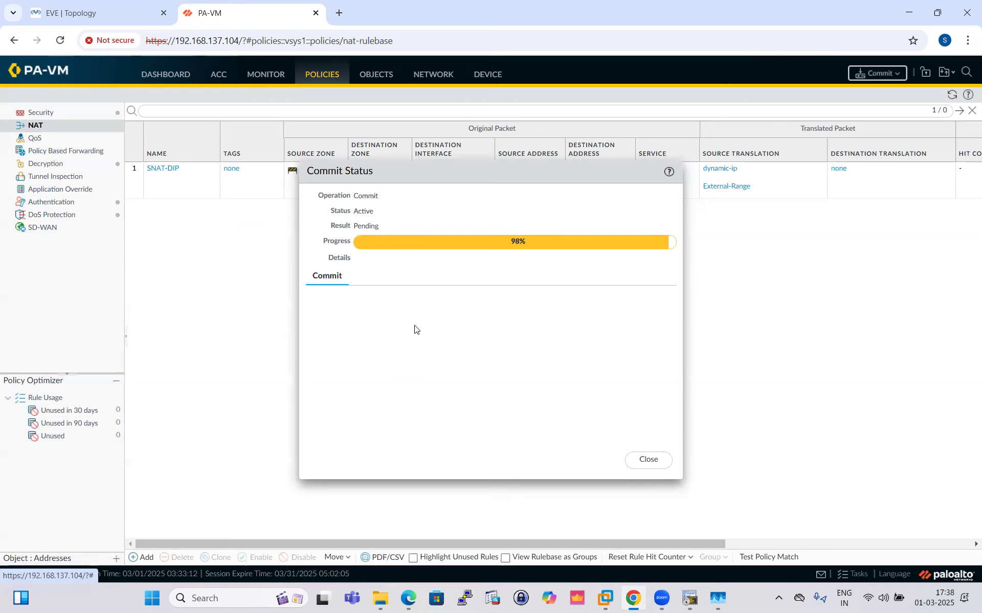
- Open the Win node's console from the EVE topology through ultravnc_wrapper, and minimize it to return to the firewall page
left_click(77, 13)
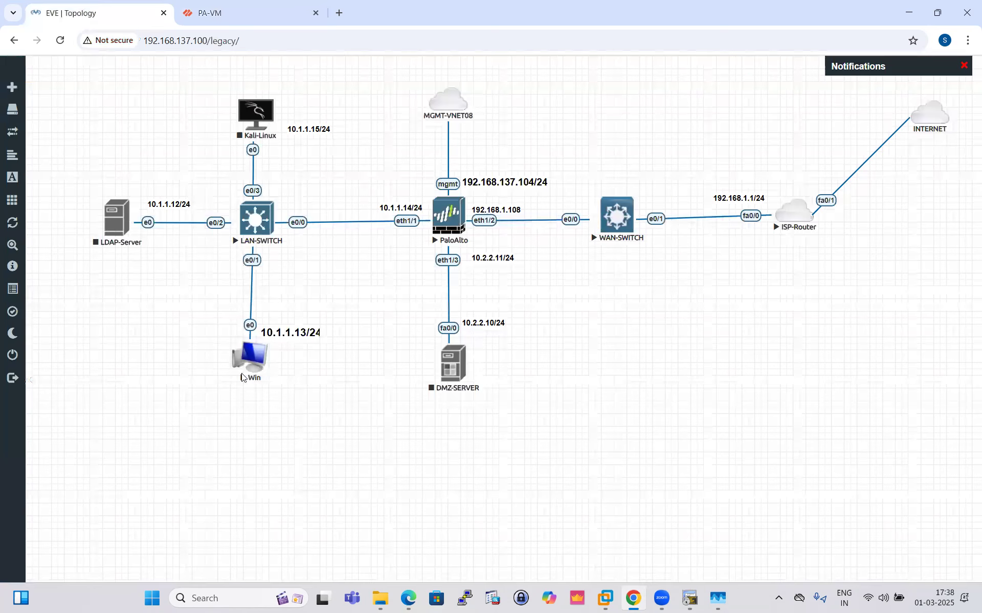
left_click(250, 362)
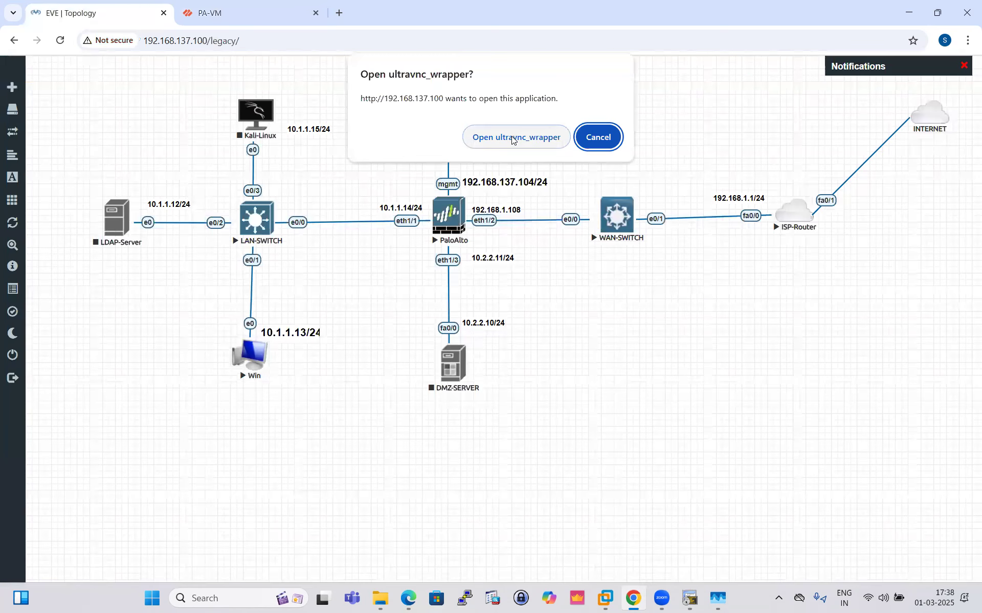
left_click(511, 136)
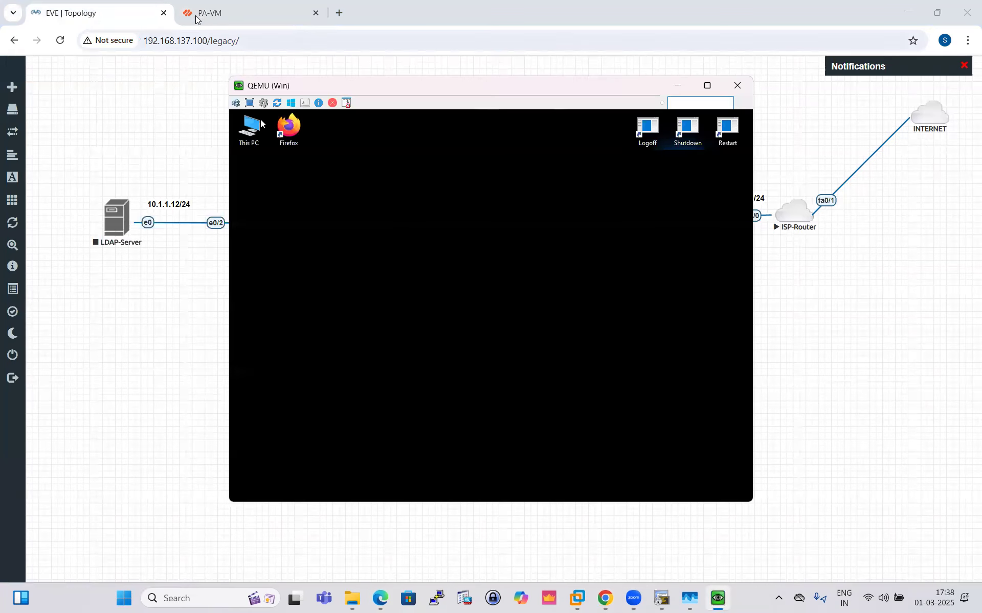
left_click(198, 18)
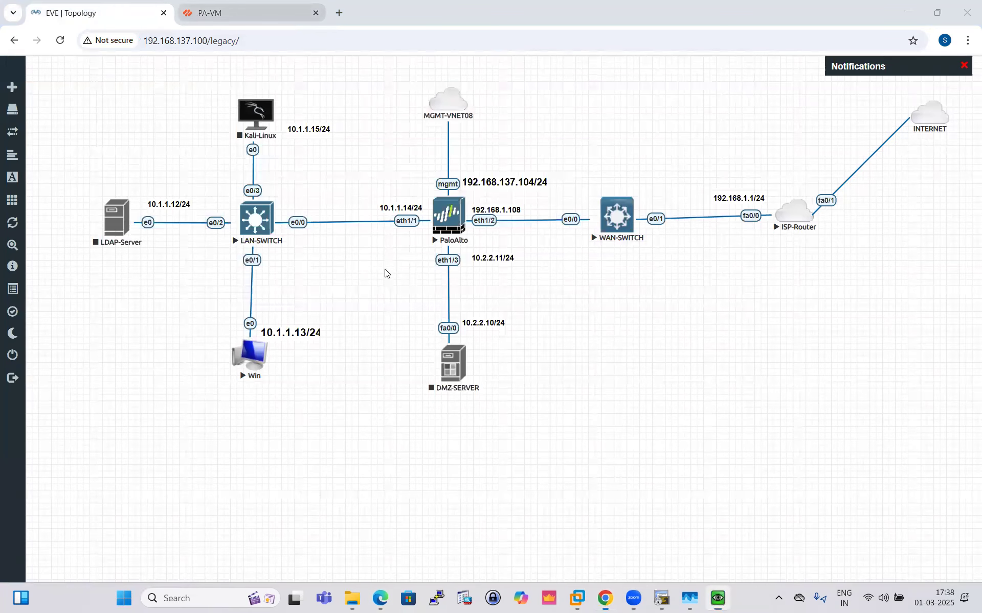
left_click(719, 599)
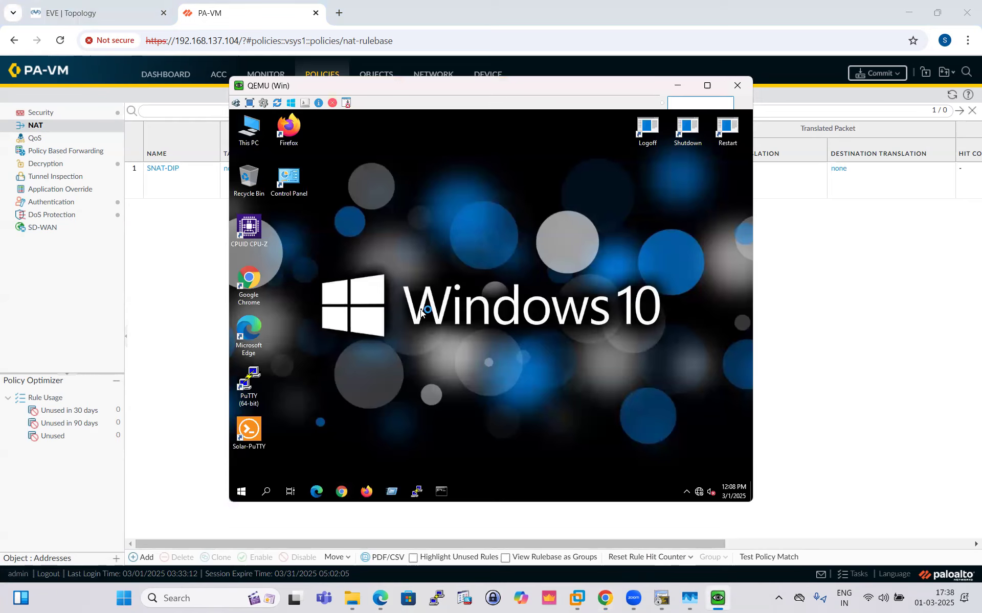
left_click(675, 86)
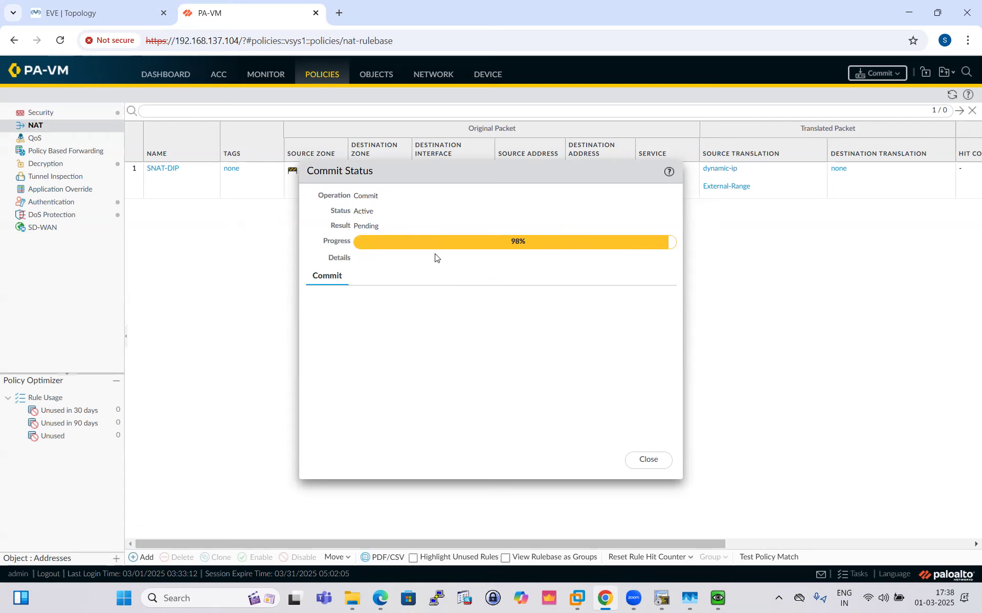
- Check the Win machine's desktop and the commit progress again, and dismiss the commit status dialog
left_click(718, 599)
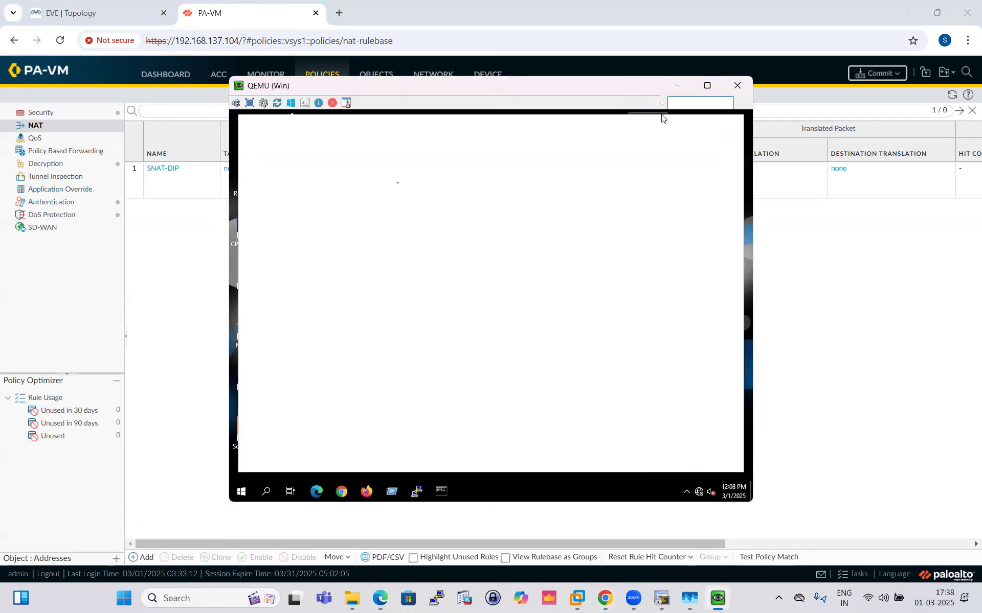
left_click(677, 85)
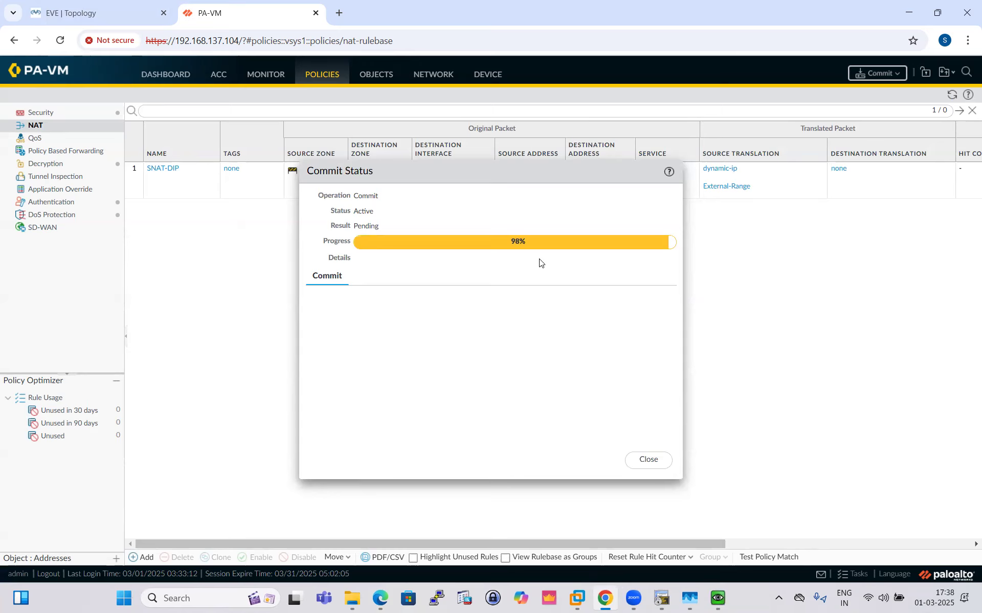
left_click(100, 7)
left_click(207, 12)
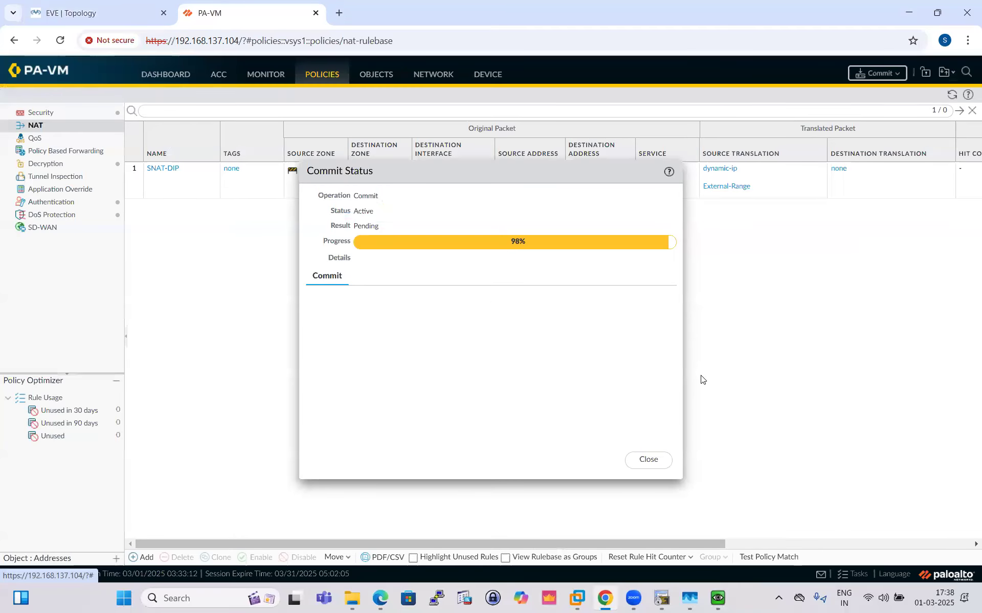
left_click(649, 460)
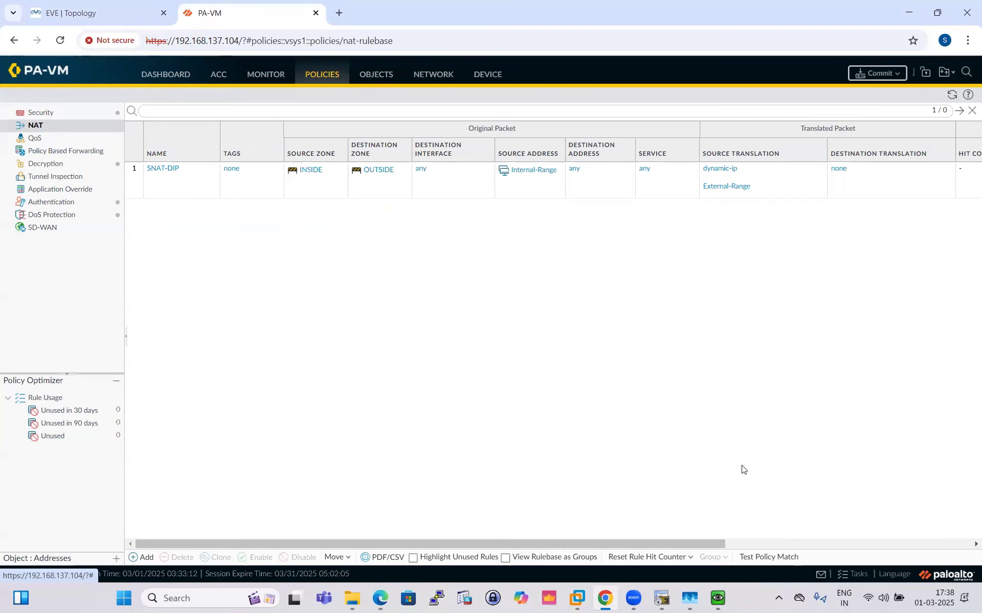
- Check the commit in the firewall's task list, and erase the freehand drawings around the NAT diagram in the Network Address Translation PDF in Edge
left_click(853, 571)
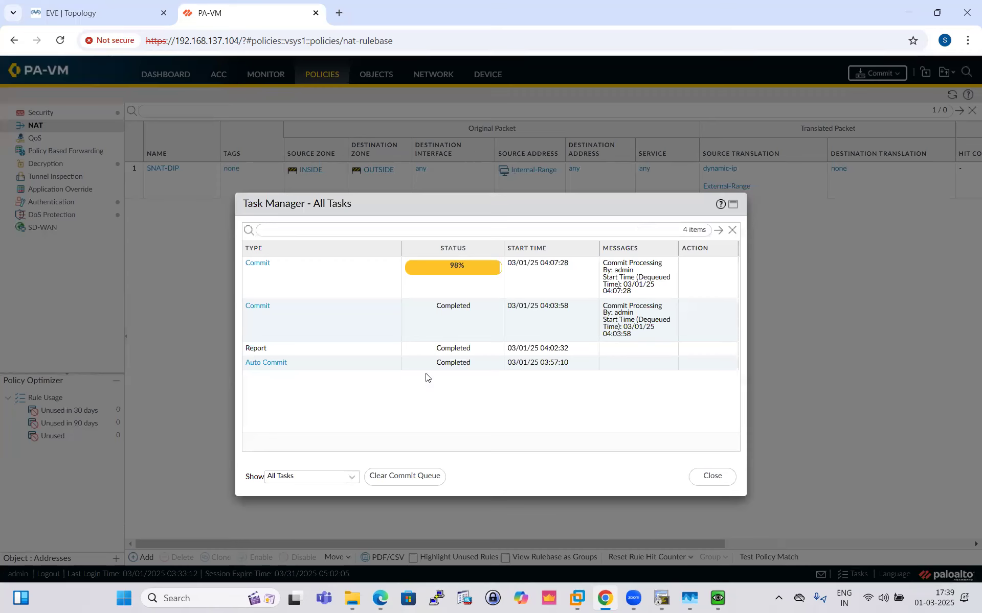
left_click(380, 599)
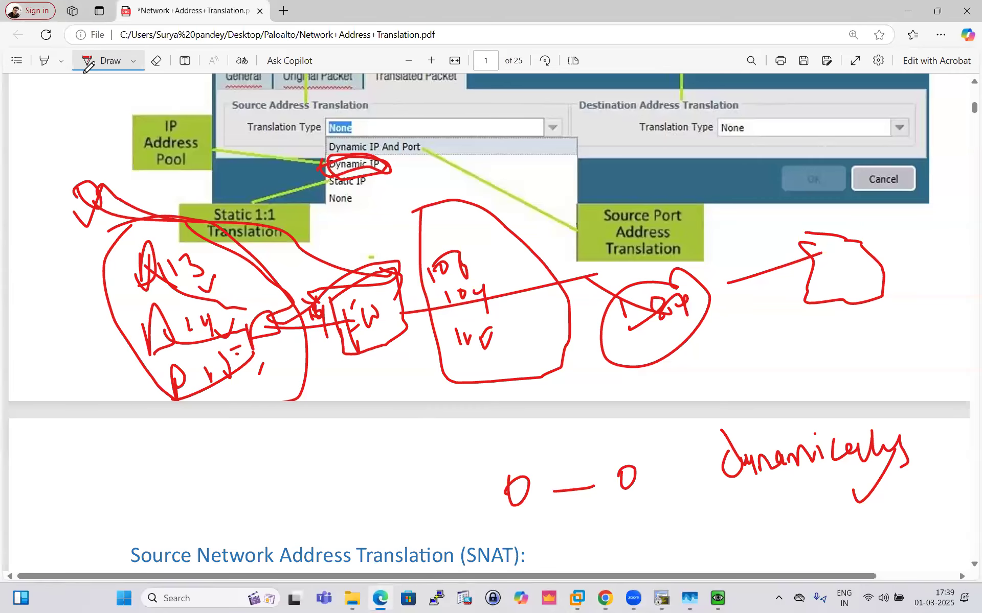
left_click(156, 61)
mouse_move(438, 170)
left_mouse_down()
mouse_move(373, 312)
mouse_move(850, 299)
mouse_move(799, 497)
mouse_move(399, 480)
mouse_move(657, 333)
mouse_move(147, 294)
mouse_move(266, 327)
mouse_move(152, 202)
left_mouse_up()
mouse_move(184, 379)
left_mouse_down()
mouse_move(212, 358)
mouse_move(166, 288)
mouse_move(266, 341)
mouse_move(210, 284)
mouse_move(822, 252)
left_mouse_up()
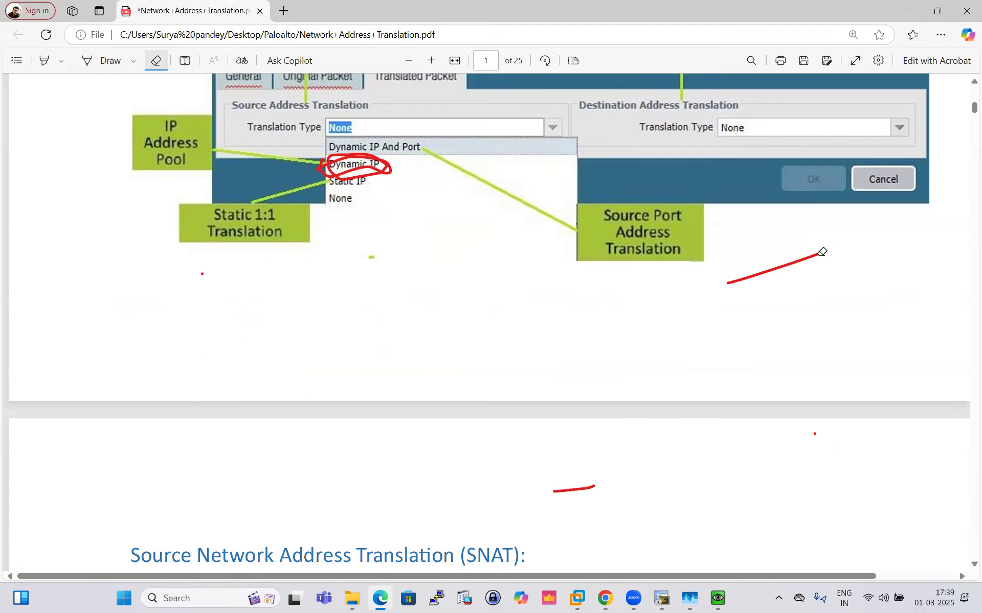
left_click_drag(561, 484, 574, 490)
left_click_drag(857, 276, 688, 302)
- Check the Win machine's browser, return to the firewall page in Chrome, and refresh the NAT rules while checking the commit task
left_click(717, 599)
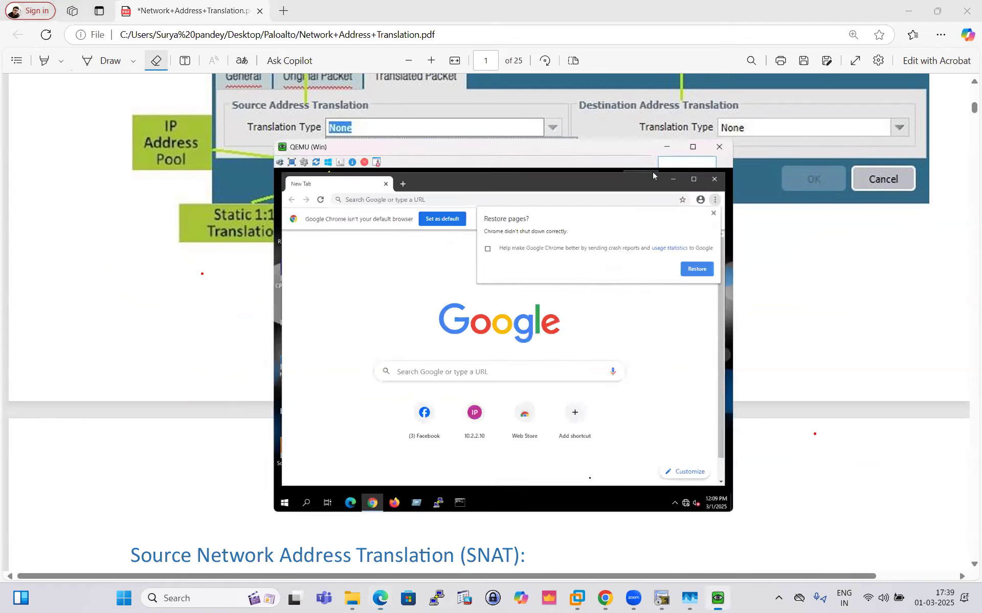
left_click(605, 599)
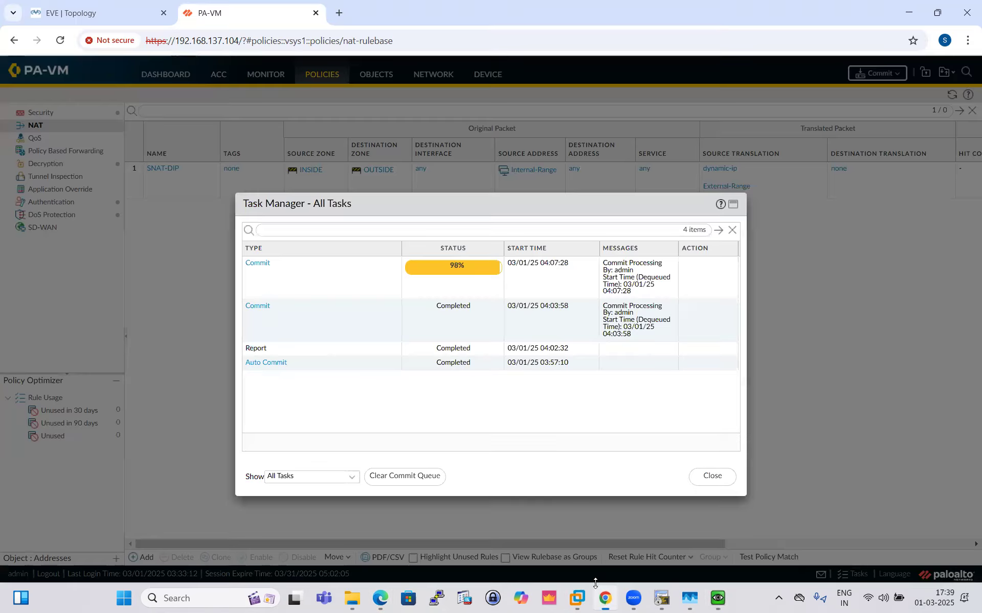
left_click(710, 477)
left_click(951, 95)
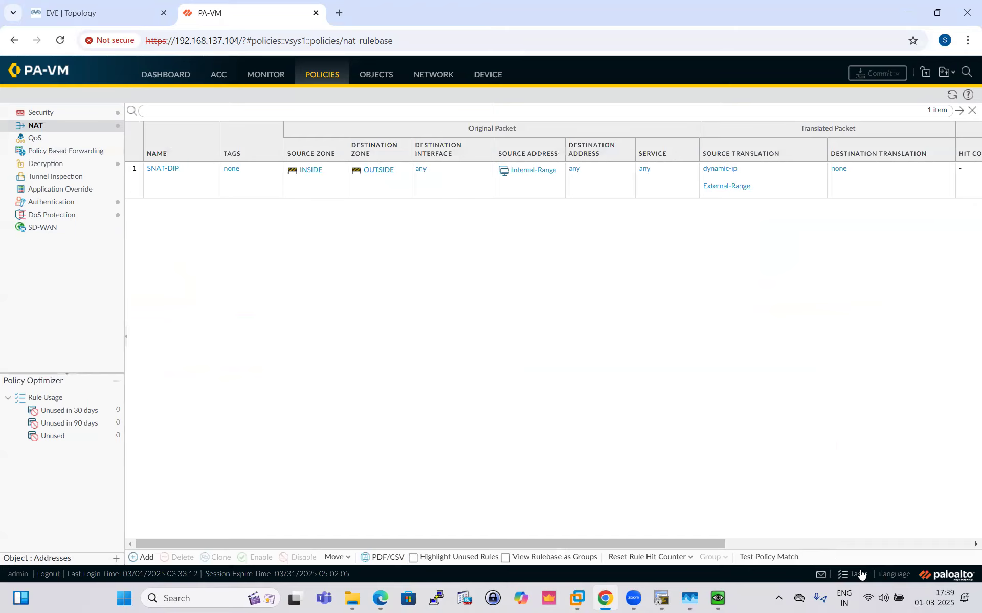
left_click(859, 574)
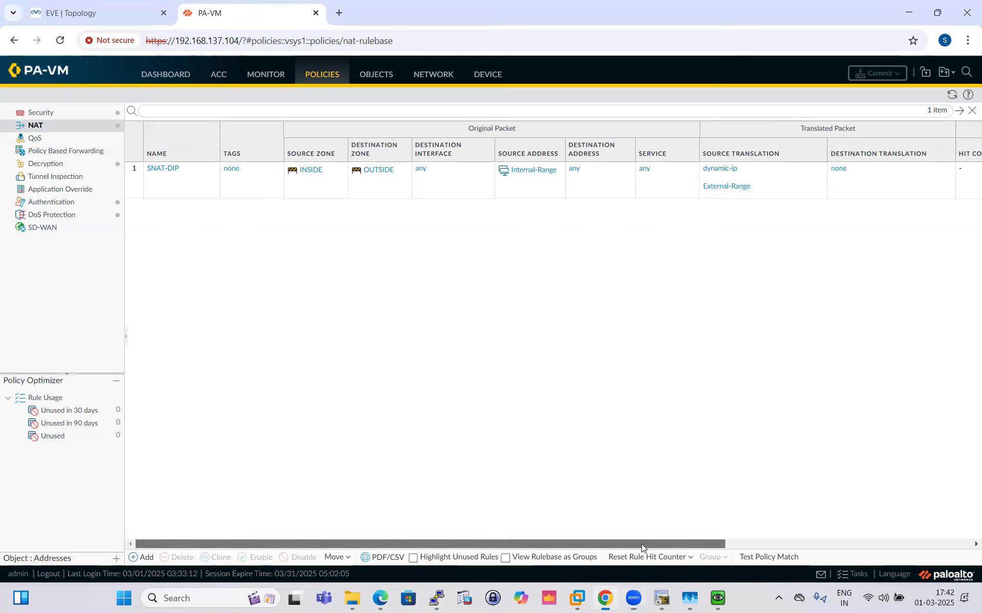
- Examine the SNAT-DIP rule's usage columns, including the hit count, and refresh the NAT rule list
left_click_drag(641, 543, 888, 544)
left_click(952, 94)
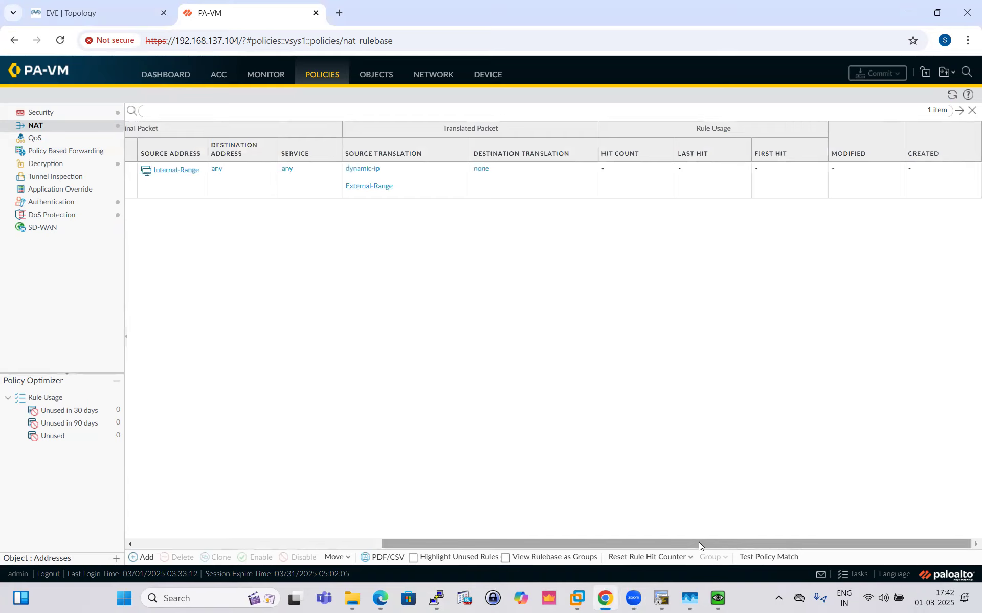
left_click_drag(645, 544, 431, 524)
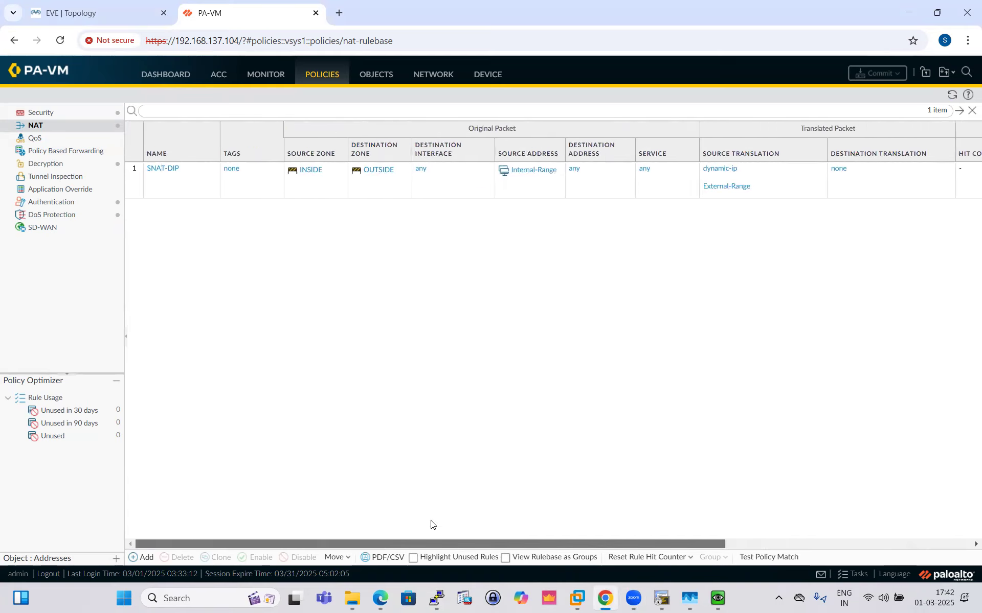
left_click_drag(539, 531, 963, 262)
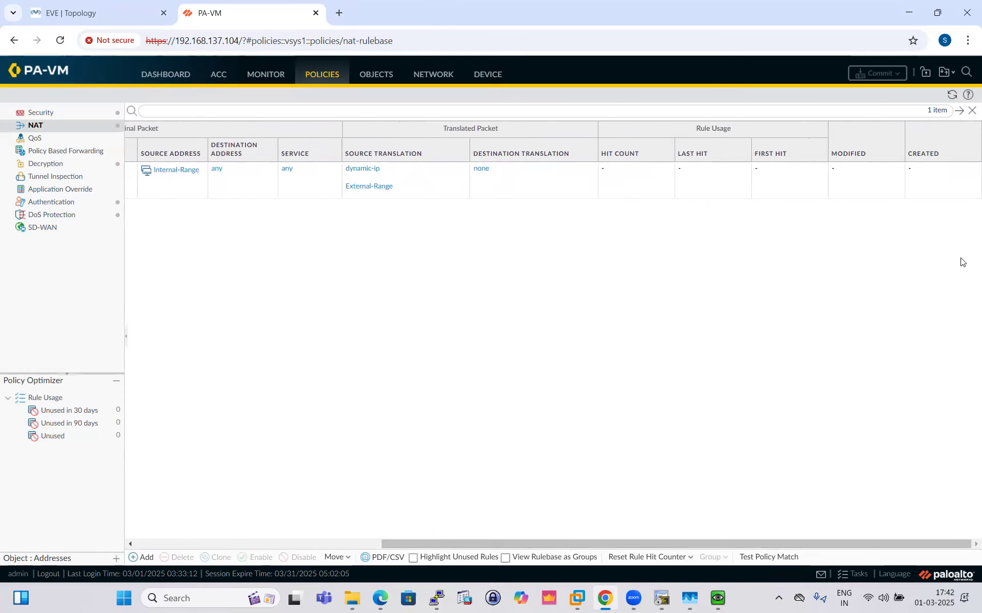
left_click(951, 95)
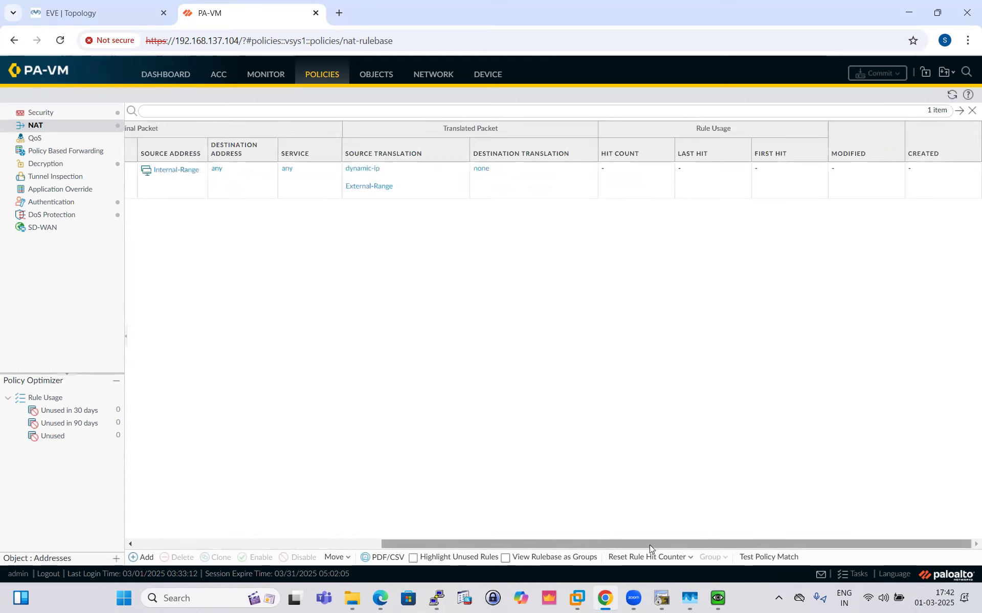
left_click_drag(798, 542, 502, 540)
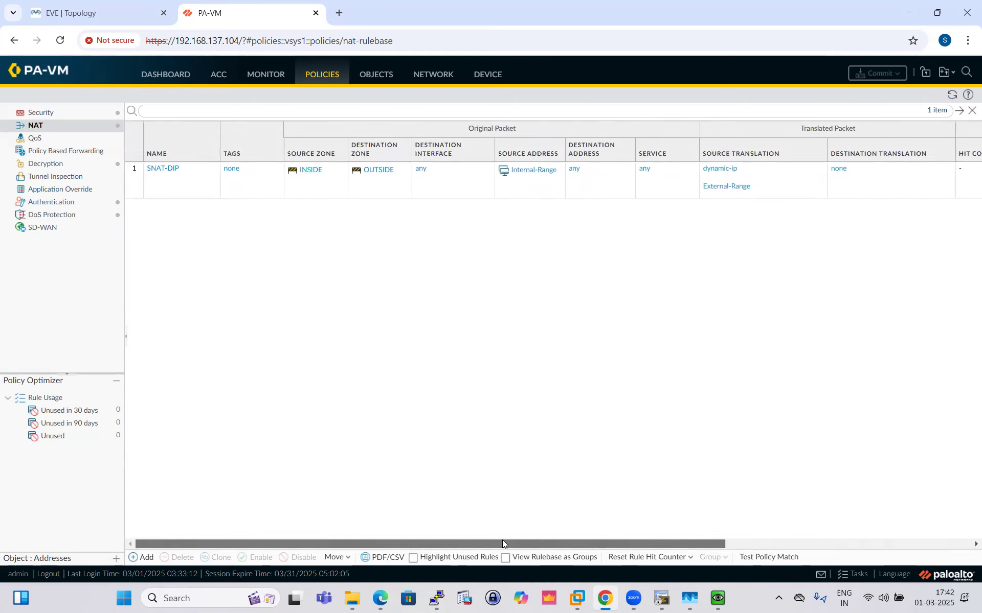
- Check the Facebook page on the Win machine, and switch to the firewall's PuTTY session to leave the paged session listing
left_click(719, 599)
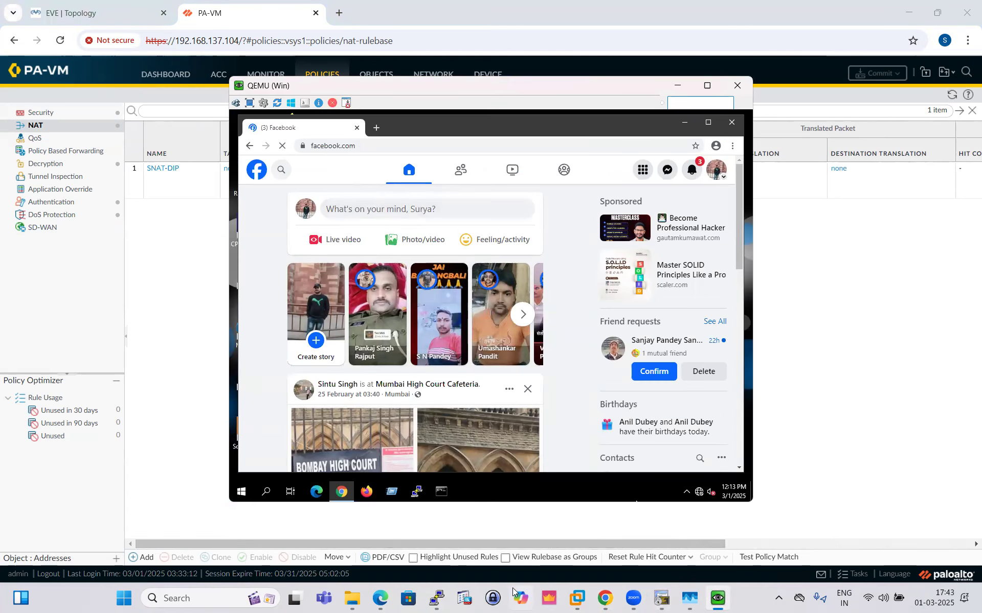
left_click(439, 599)
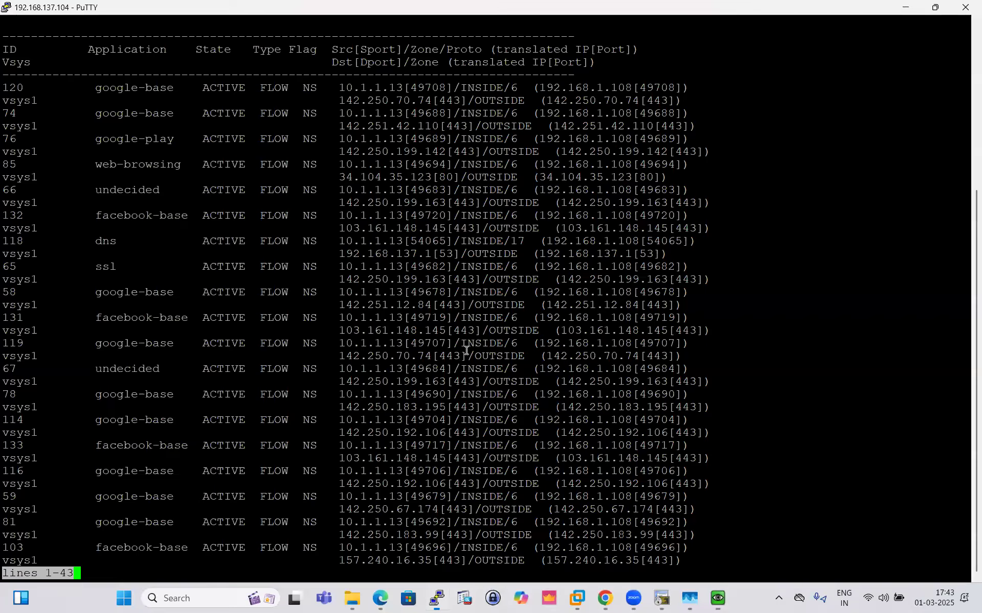
key("q")
key("Return")
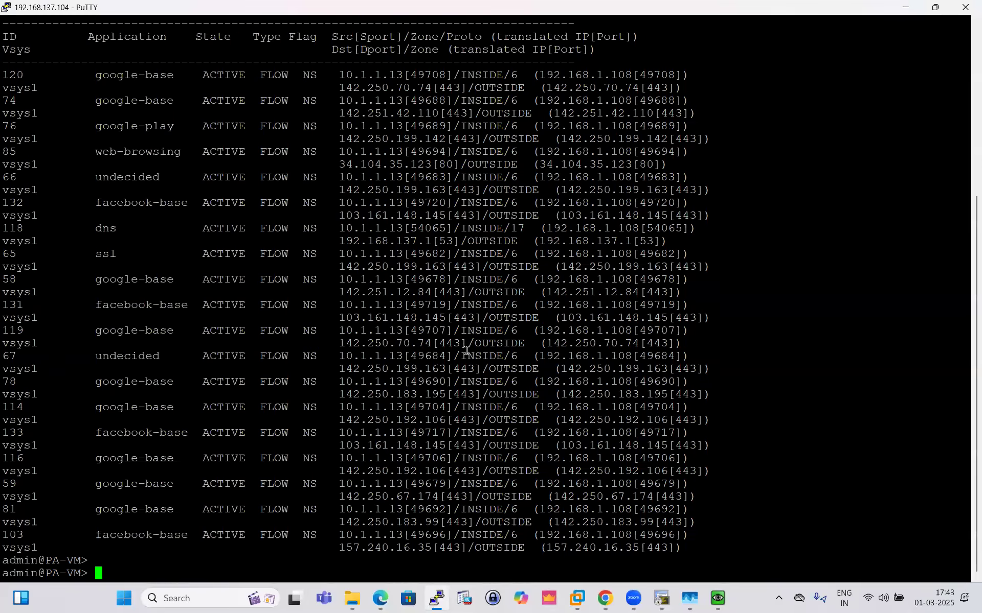
key("Return")
key("Return")
key("Return")
key("Return")
key("Return")
- List all firewall sessions with the command show session all, checking the available completions for the session keyword
type("show ")
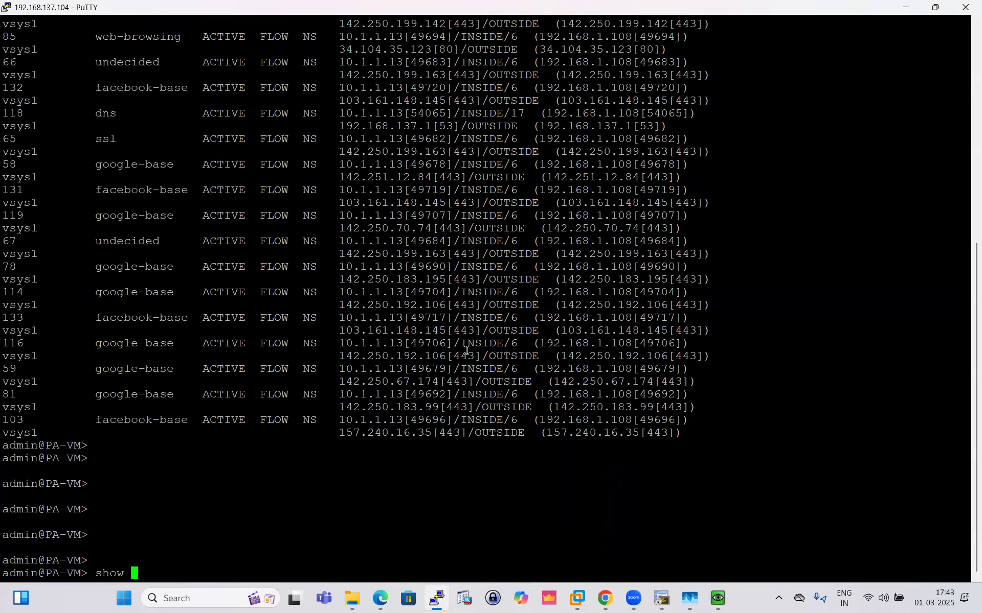
type("se")
key("question")
type("e")
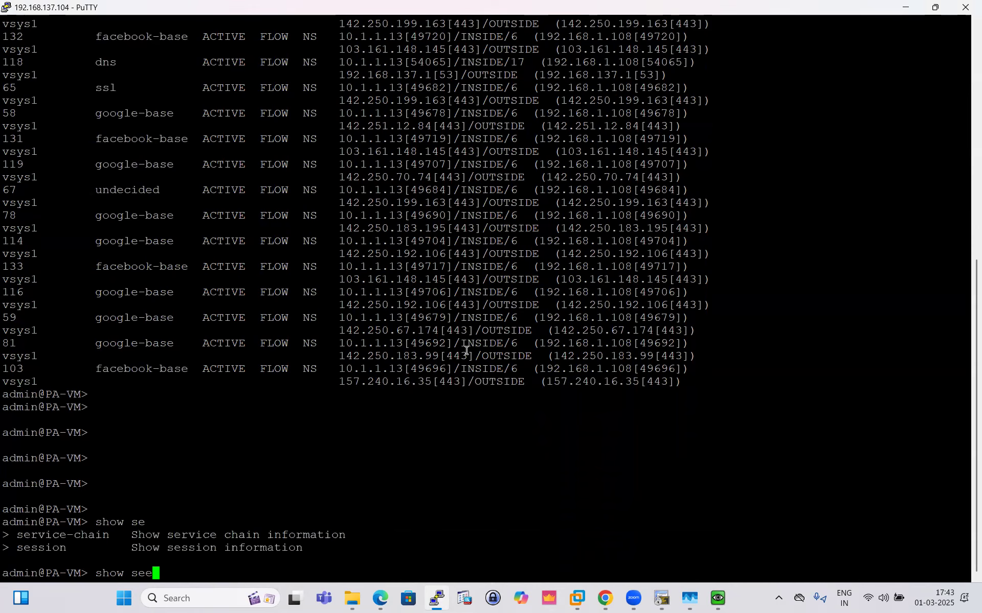
key("BackSpace")
type("ssion all")
key("Return")
key("Return")
key("Return")
key("Return")
key("Return")
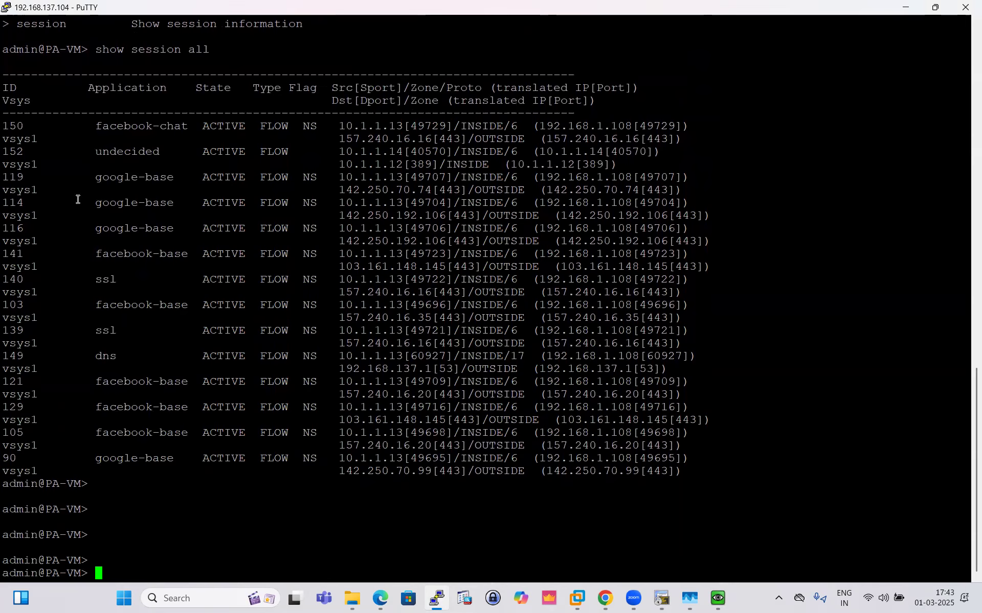
- Examine the facebook-chat session's application, inside source address and port, and translated source address
left_click_drag(94, 133, 200, 128)
left_click(235, 147)
left_click_drag(338, 127, 432, 126)
left_click(426, 130)
left_click_drag(518, 123, 338, 126)
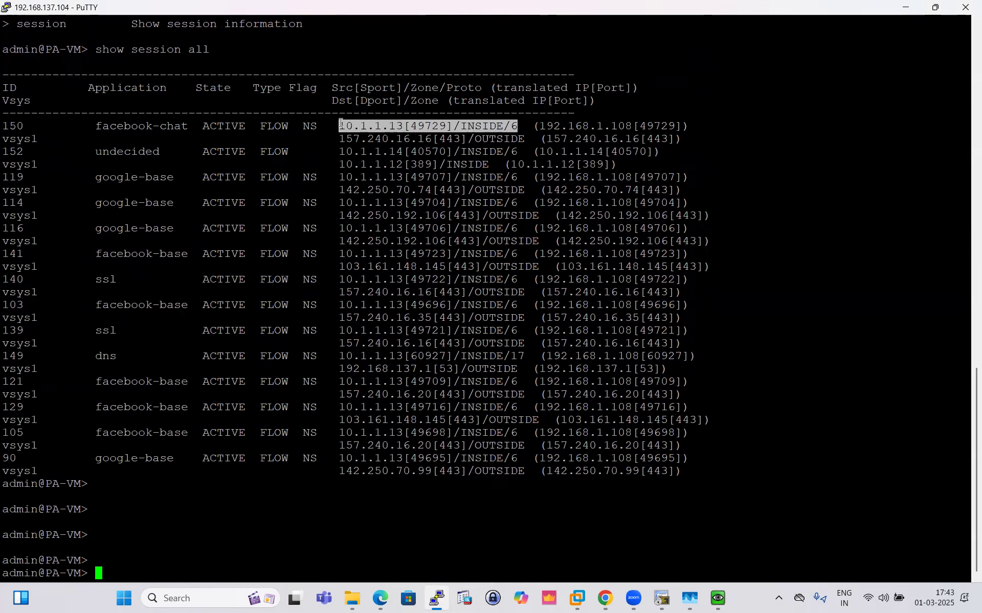
left_click(396, 129)
left_click_drag(542, 126, 558, 128)
left_click(558, 130)
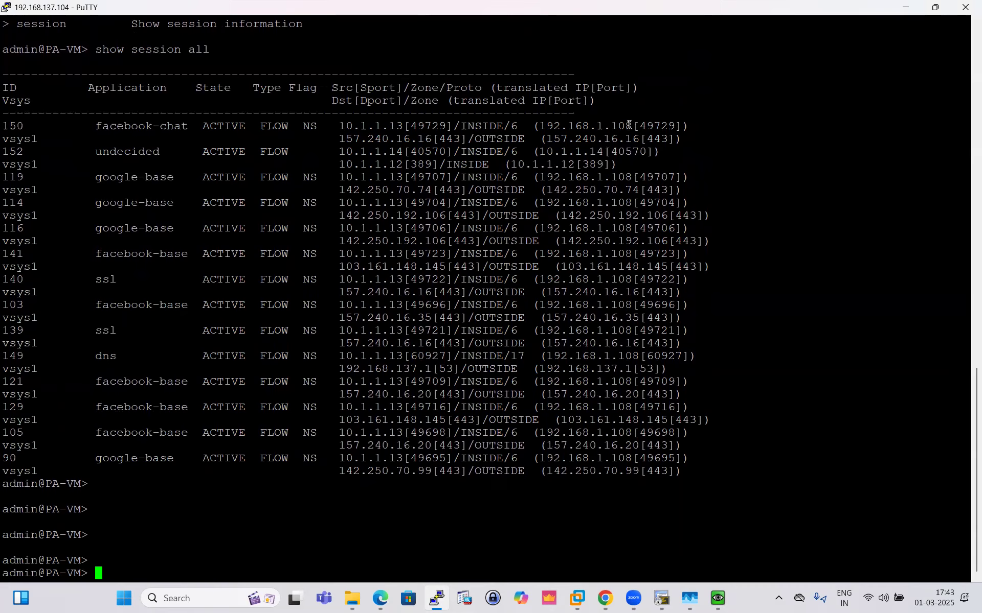
left_click_drag(454, 127, 389, 127)
left_click(383, 159)
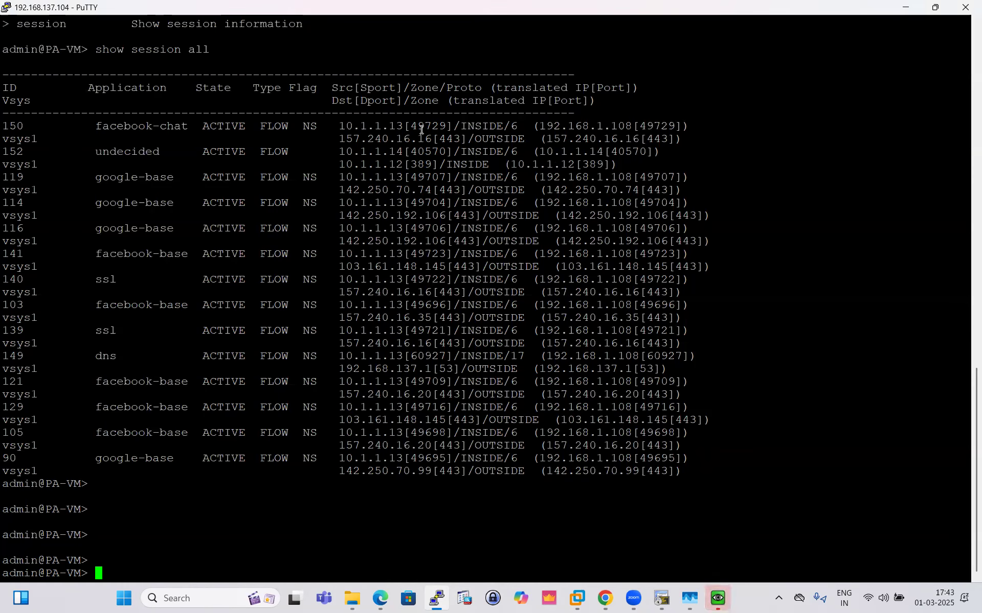
- Compare the original and translated source addresses and ports in the facebook-chat session entry
left_click_drag(340, 127, 444, 128)
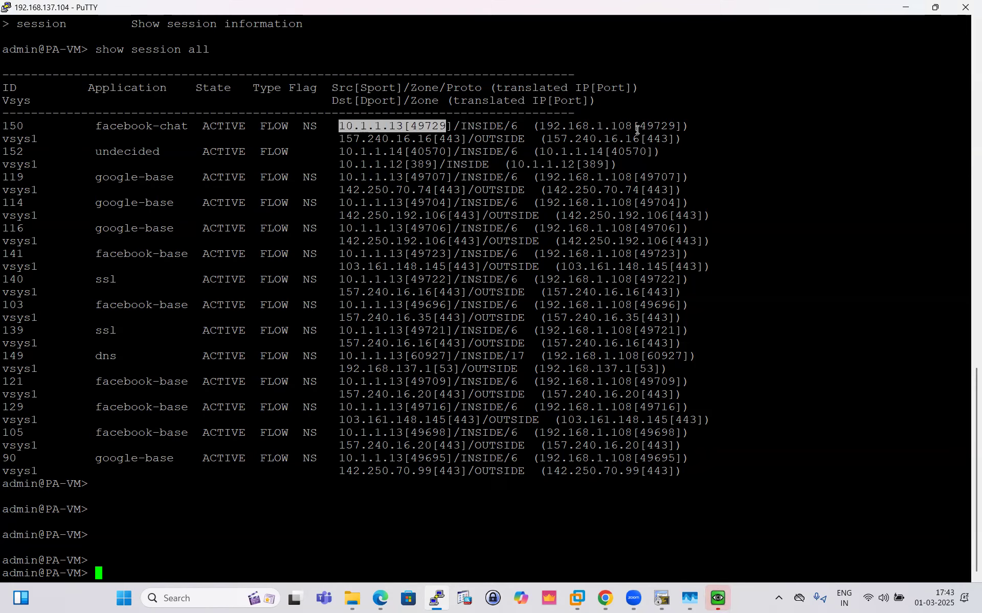
left_click_drag(640, 126, 675, 126)
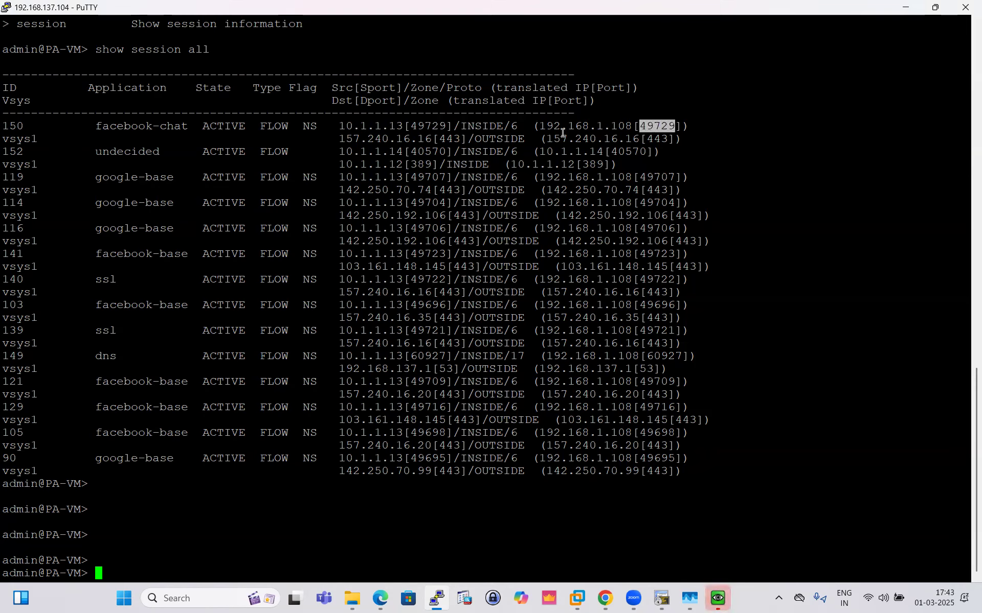
left_click_drag(541, 126, 638, 126)
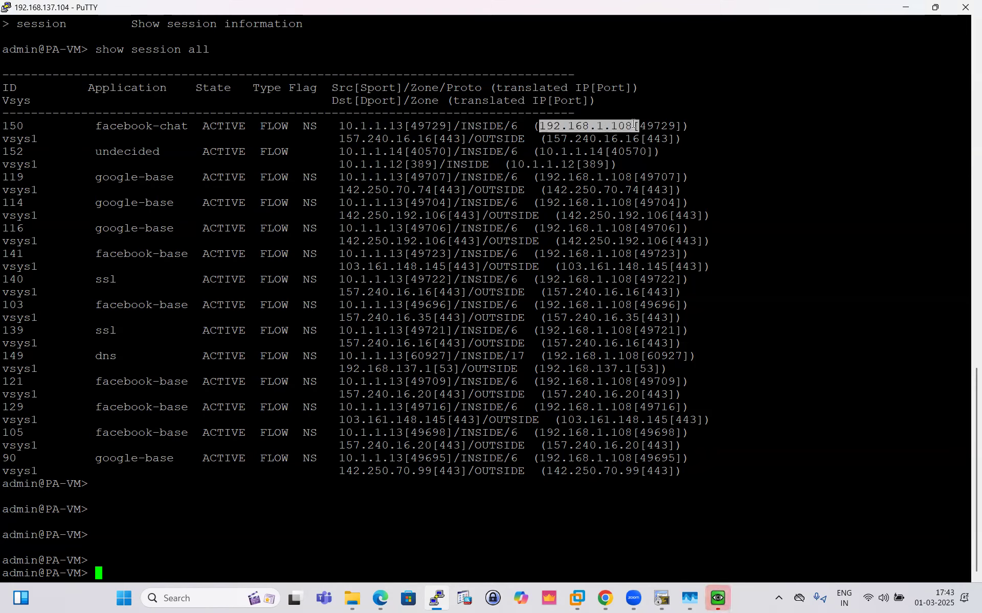
left_click(623, 127)
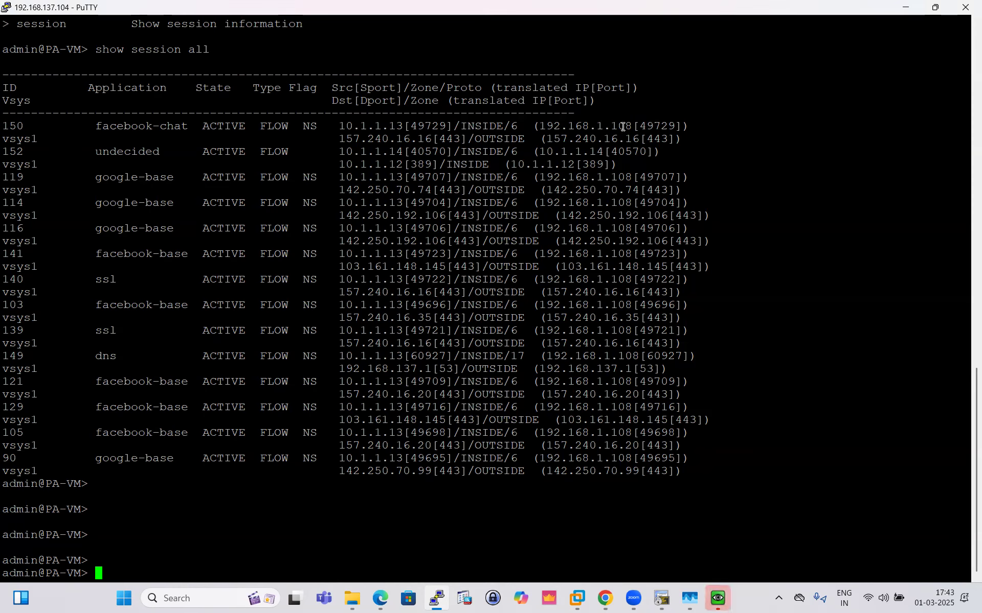
left_click_drag(638, 127, 339, 131)
left_click(404, 135)
left_click_drag(690, 127, 95, 127)
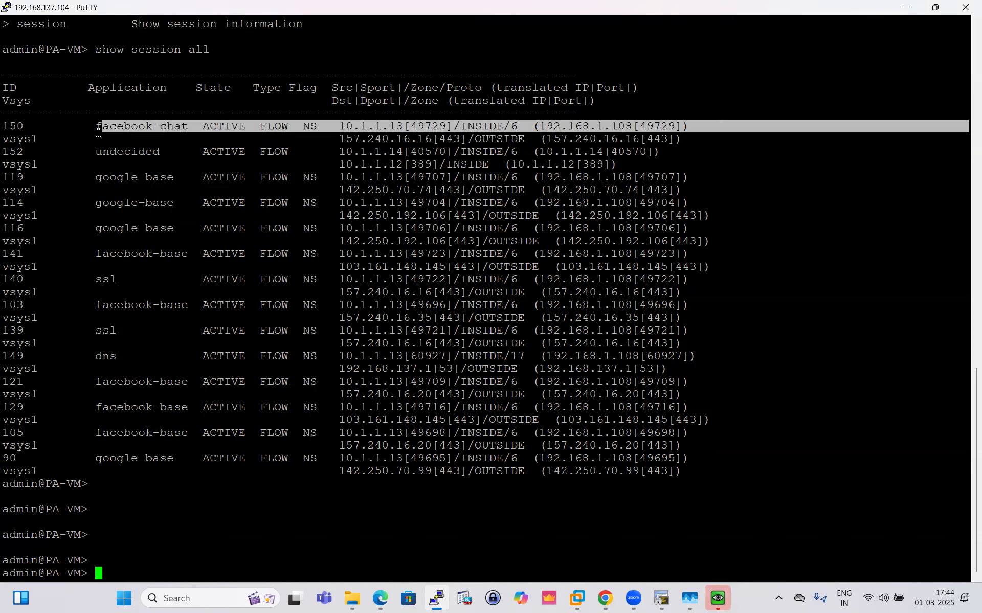
left_click(312, 137)
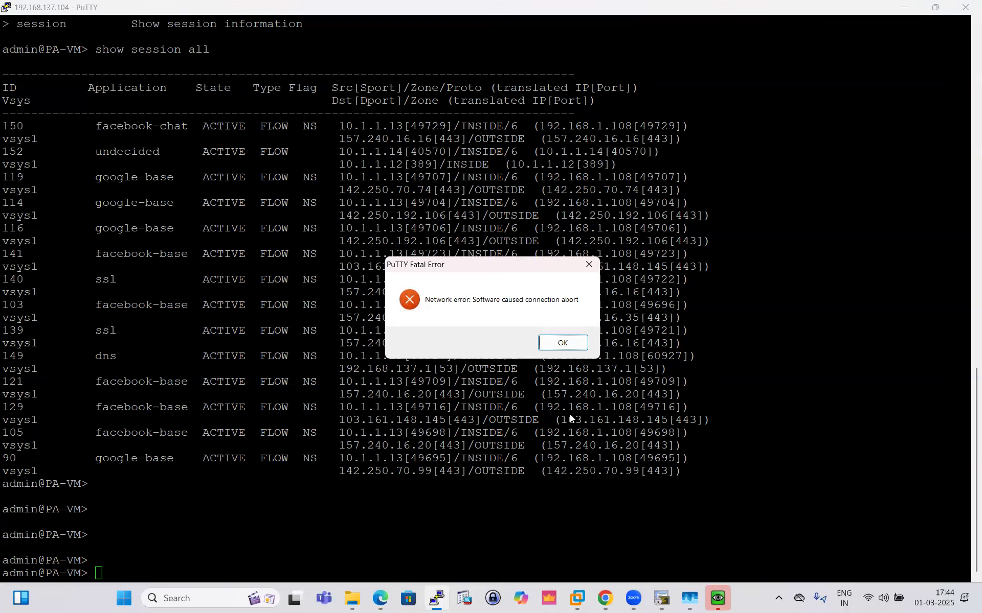
- Dismiss the PuTTY connection error, restart the session, and log in as admin with the account password
left_click(561, 344)
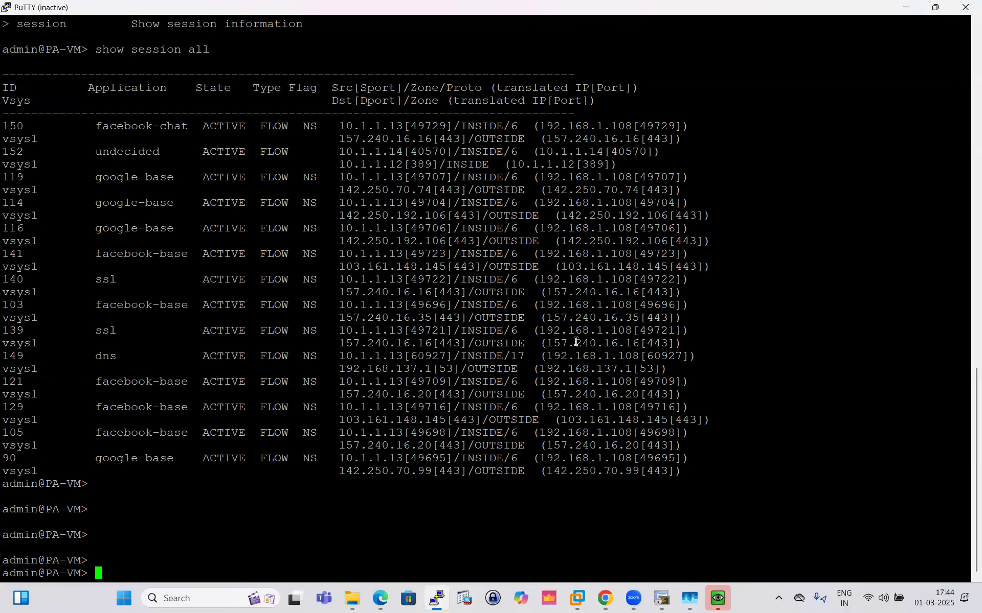
left_click(4, 9)
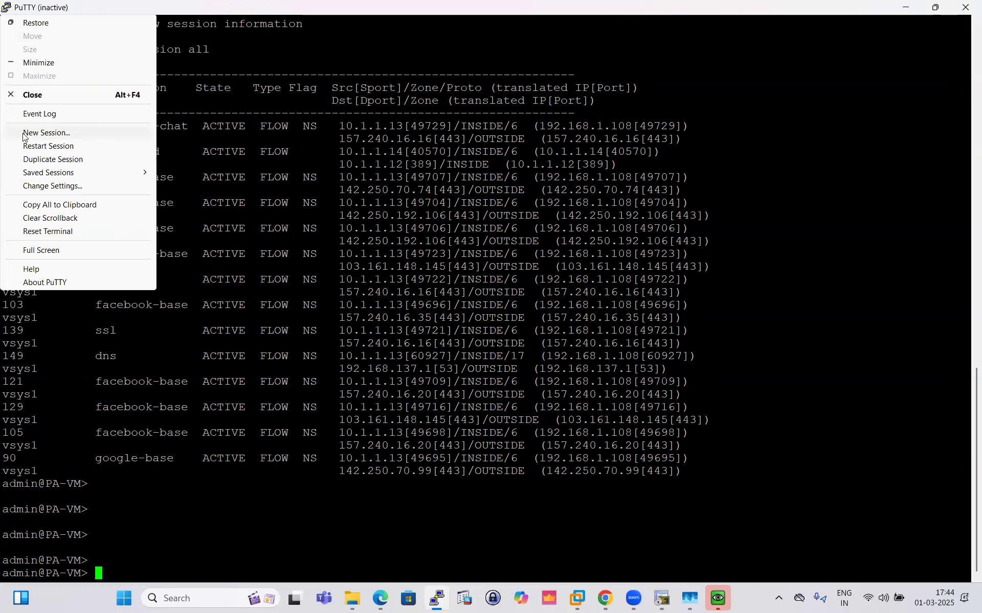
left_click(71, 151)
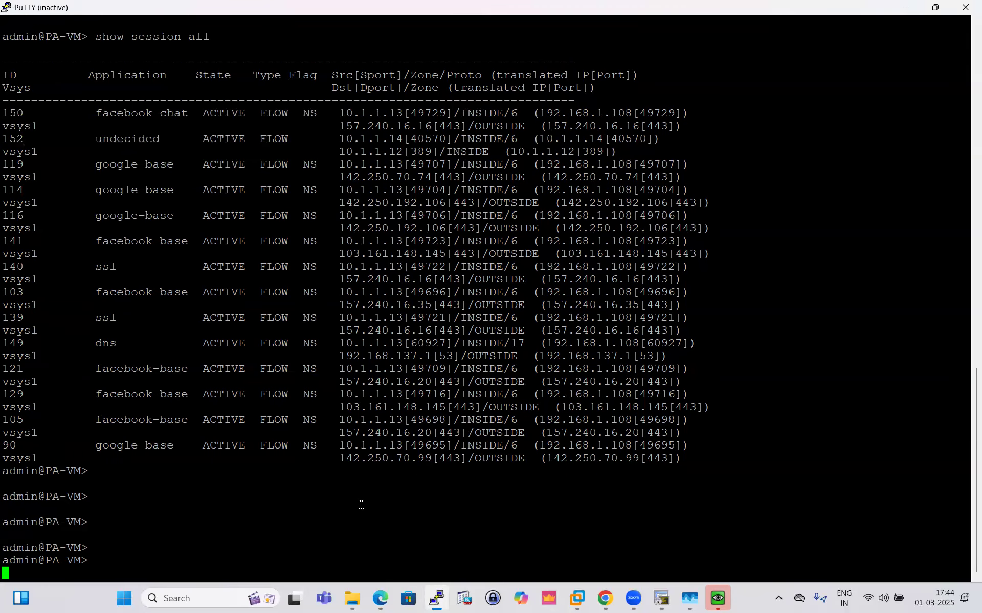
type("admin")
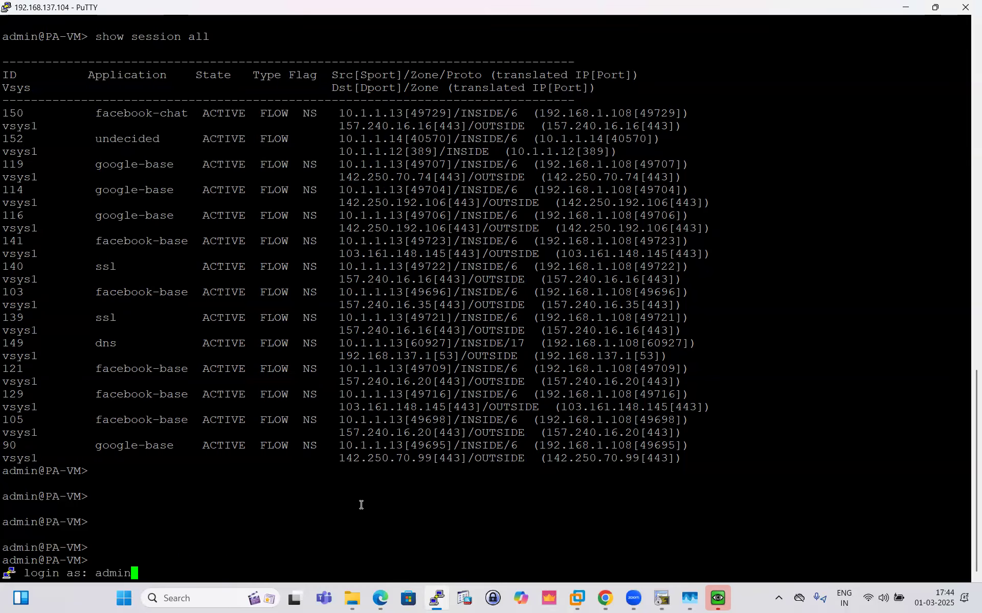
key("Return")
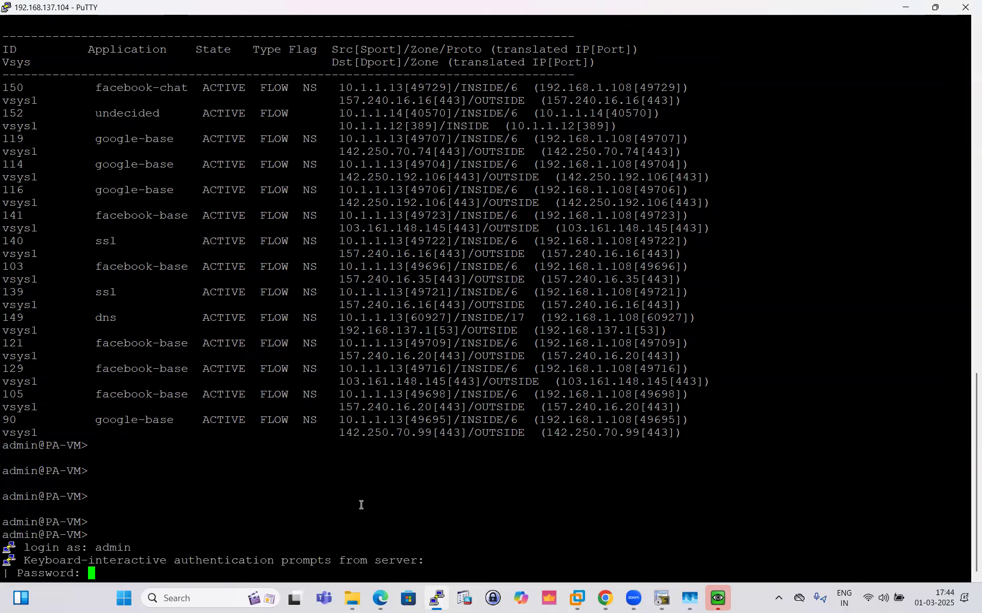
key("Return")
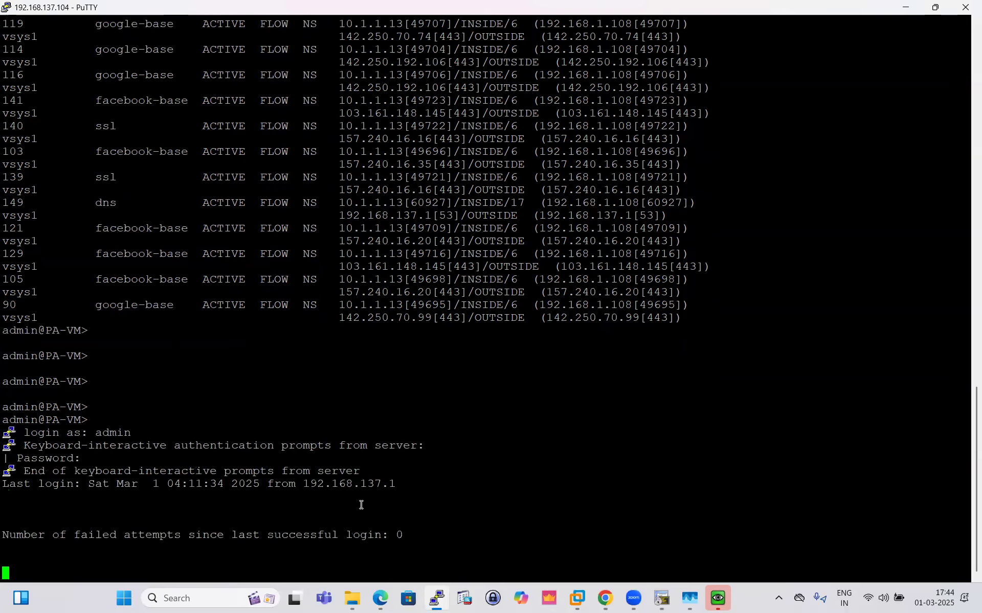
- Display the active NAT rules with the command show running nat-policy, checking the available completions for the running keyword
key("Return")
key("Return")
key("Return")
key("Return")
key("Return")
key("Return")
type("show ru")
key("question")
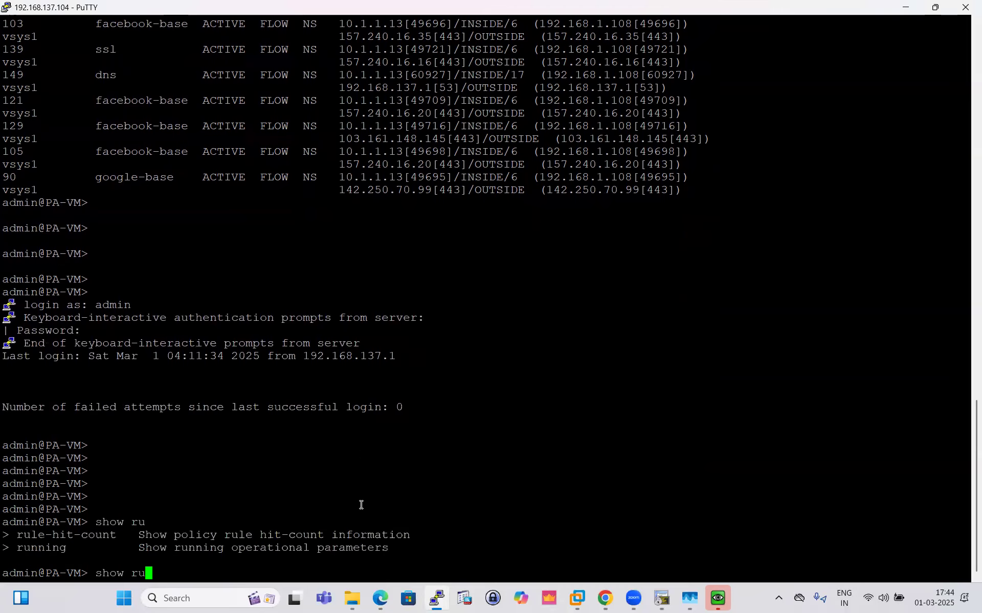
type("nning nat-p")
key("Tab")
key("Return")
key("Return")
key("Return")
key("Return")
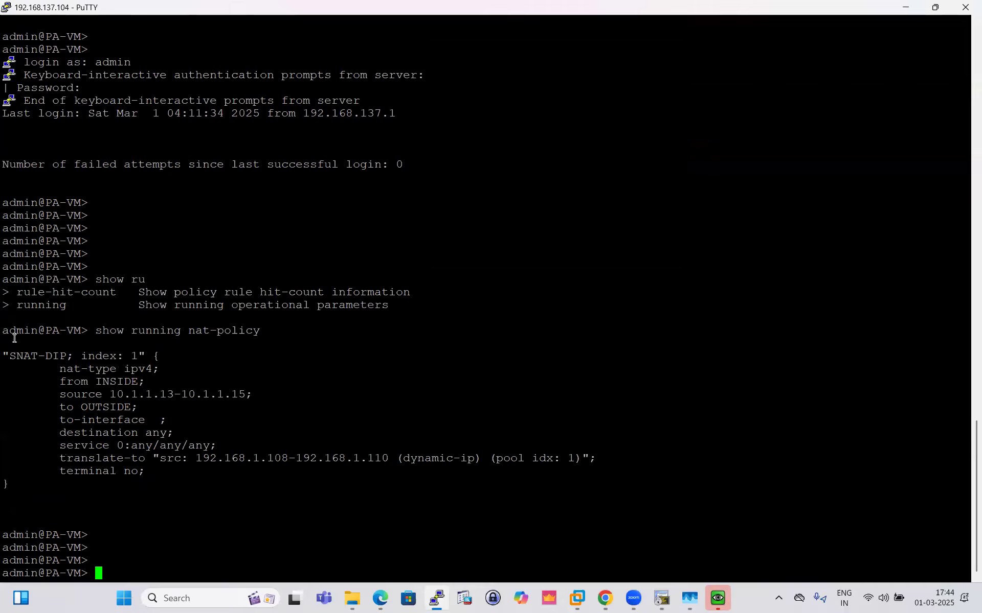
- Examine the SNAT-DIP rule's name, source address range and translate-to entry in the running NAT policy output
left_click_drag(8, 355, 101, 360)
left_click(102, 408)
left_click_drag(121, 394, 279, 394)
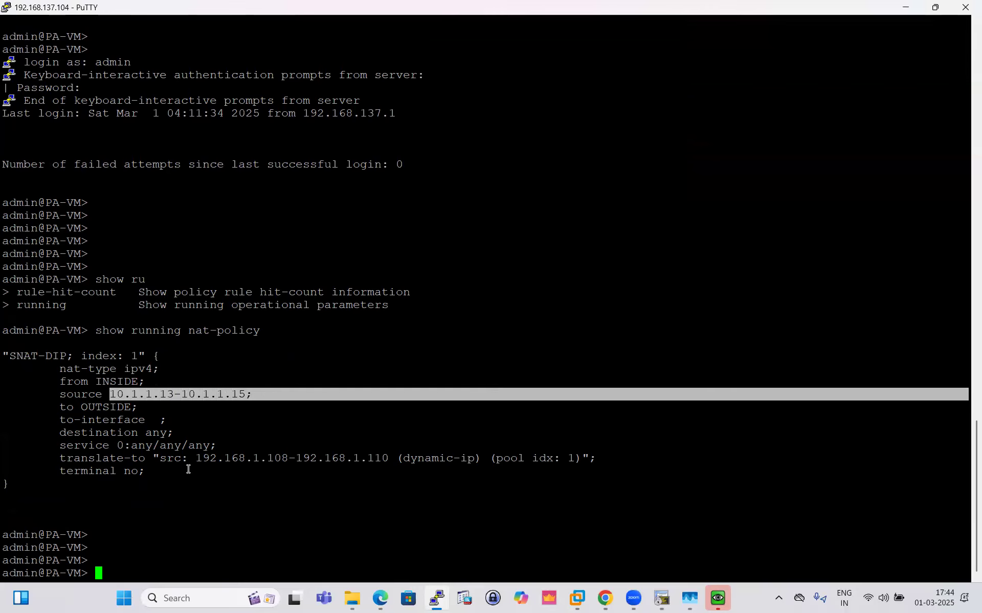
left_click_drag(74, 465, 167, 465)
left_click(196, 462)
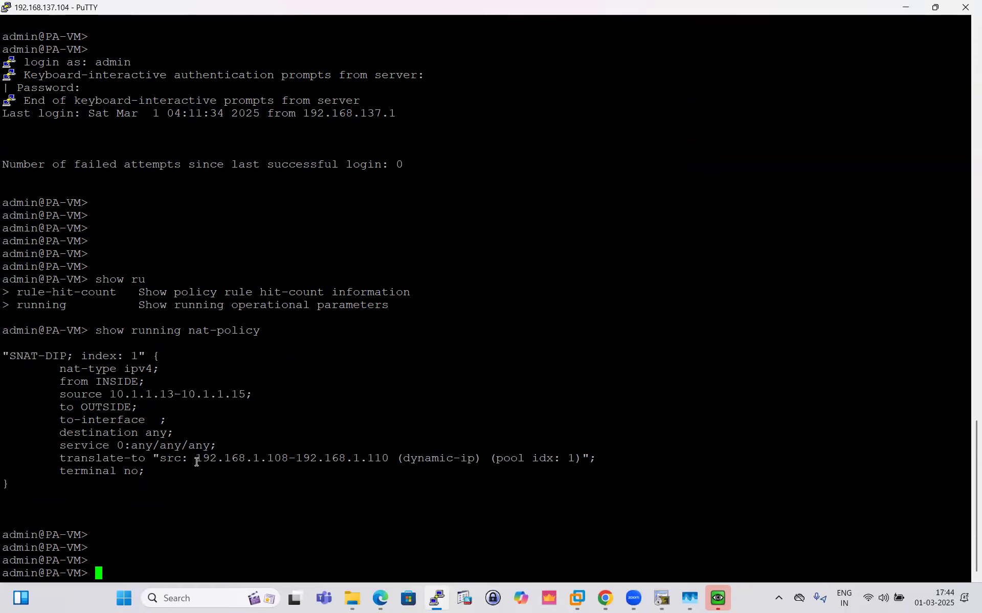
- Compare the SNAT-DIP rule's inside source range with its translated dynamic-ip address pool
left_click_drag(110, 393, 251, 398)
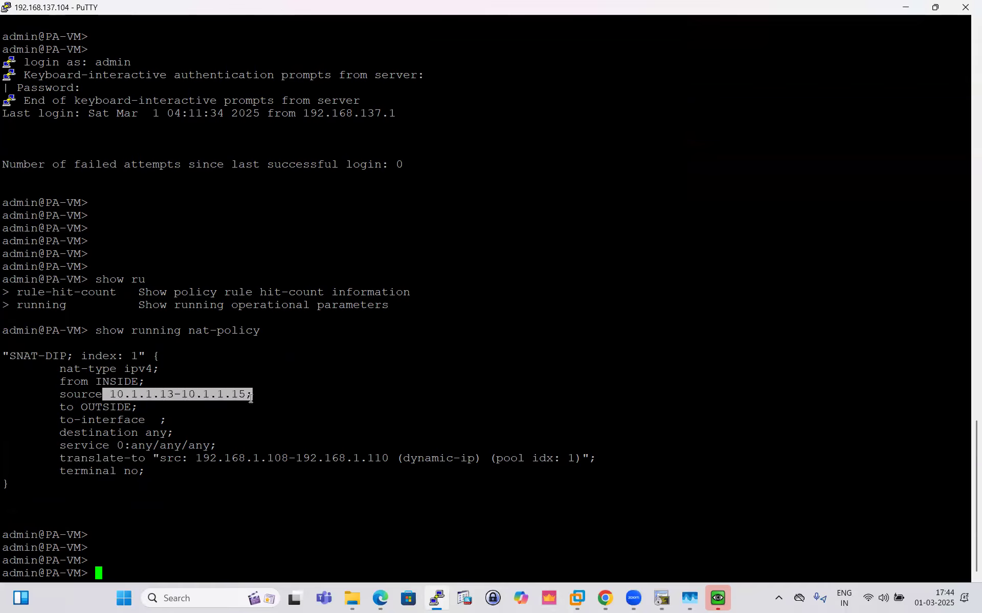
left_click_drag(197, 464, 374, 466)
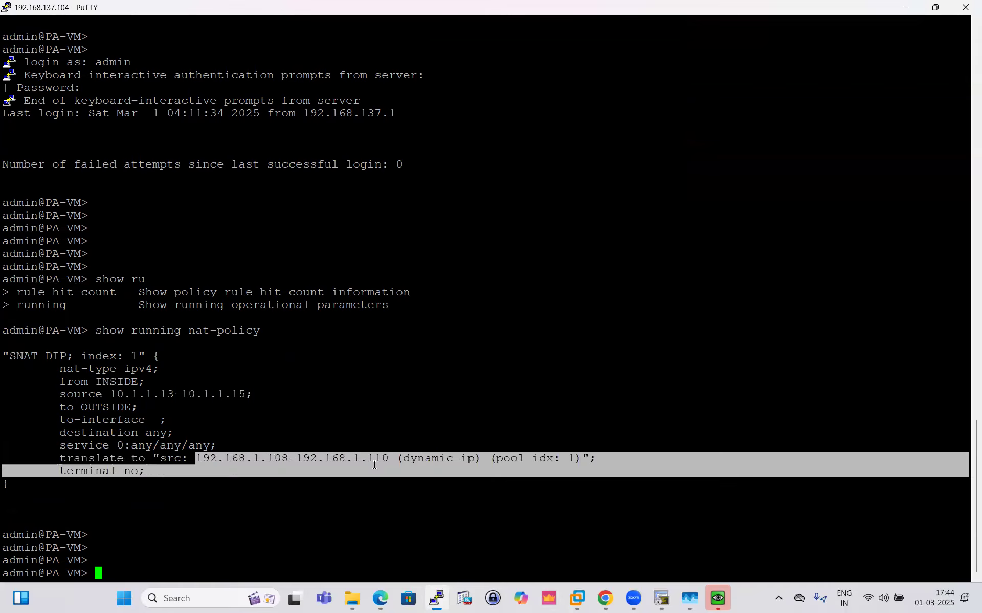
left_click(316, 474)
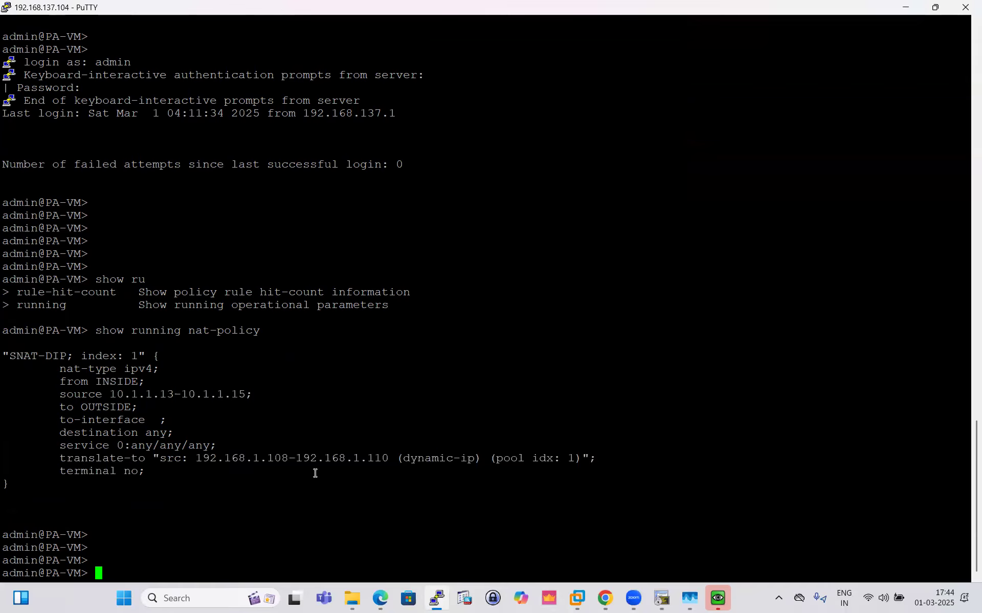
left_click_drag(288, 463, 198, 462)
left_click(235, 419)
left_click_drag(388, 465, 124, 461)
left_click(302, 489)
left_click_drag(48, 243, 391, 511)
left_click(299, 557)
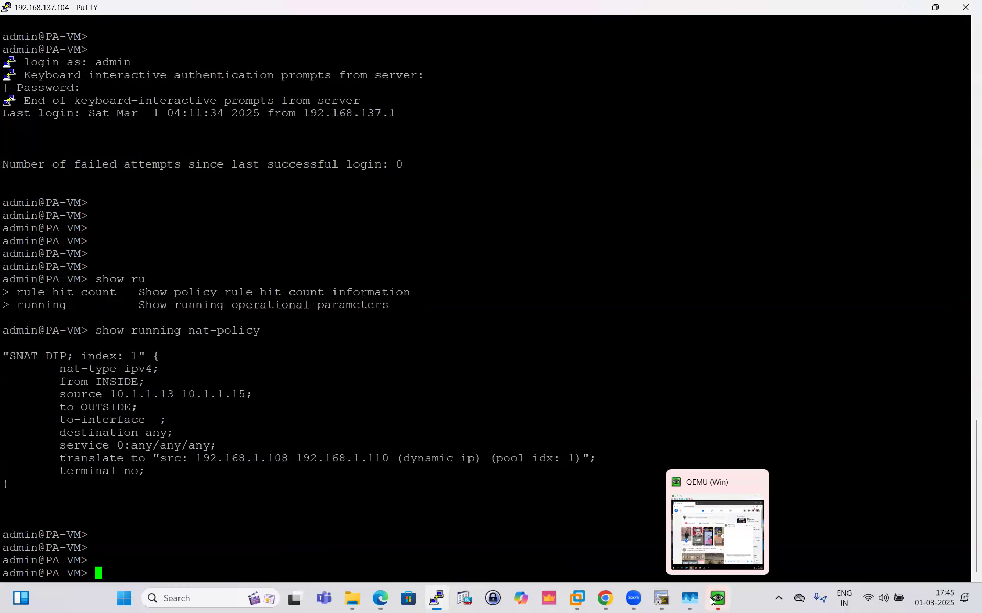
- Switch to the PA-VM web interface in Chrome and expand the first facebook-chat session's details in the Session Browser
left_click(585, 572)
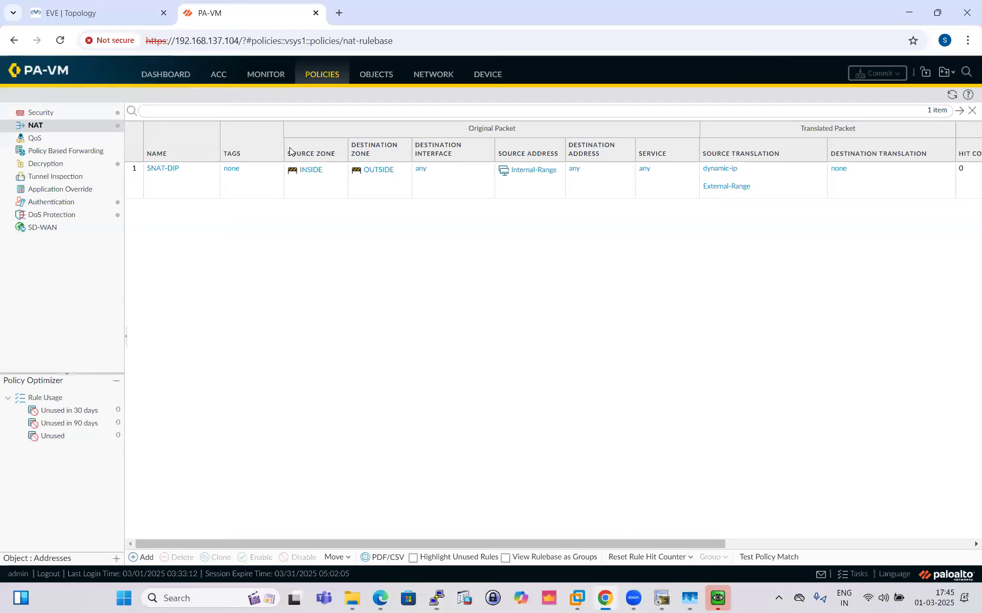
left_click(264, 75)
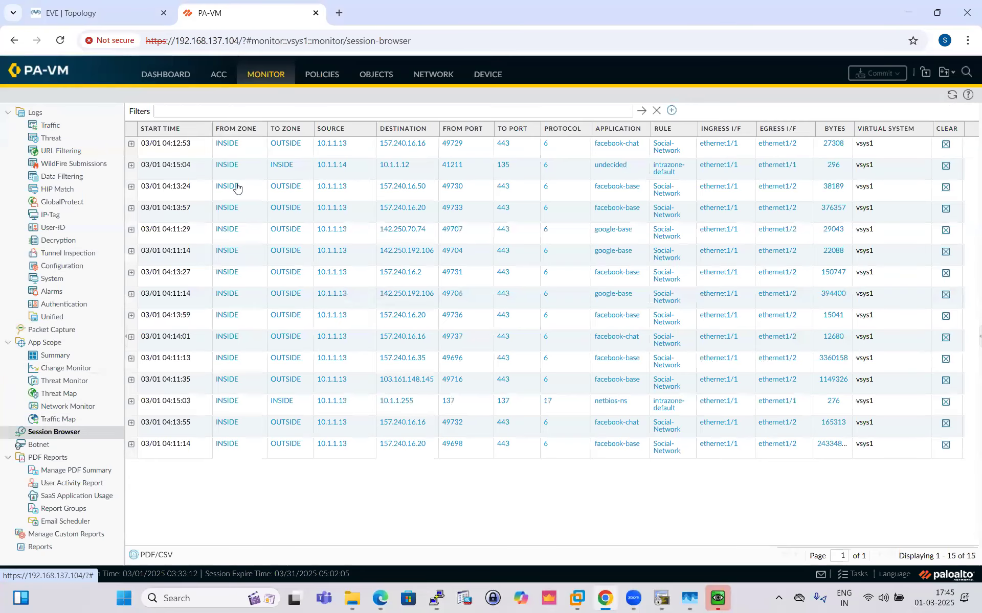
left_click(131, 144)
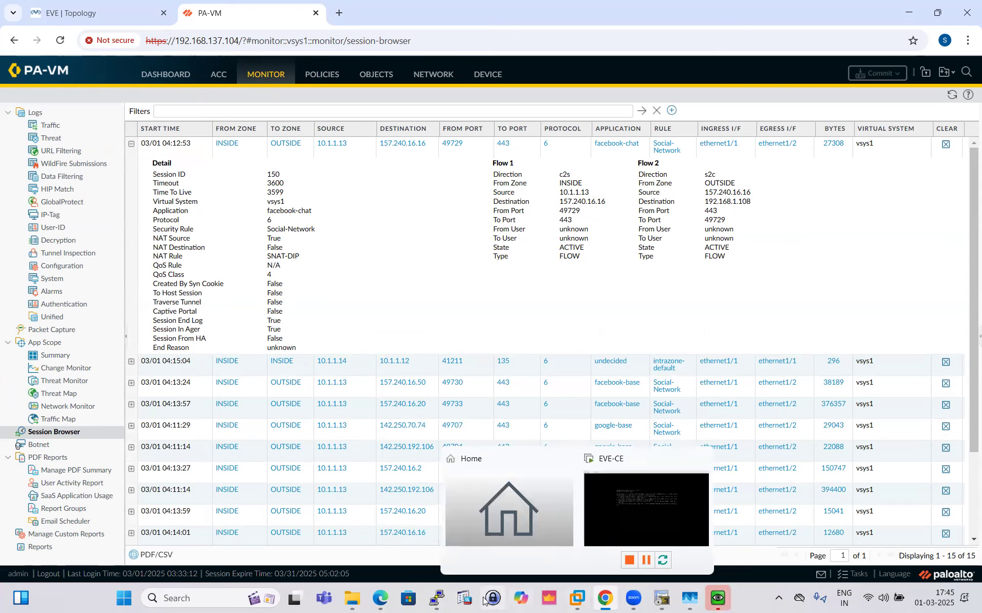
- Return to the PuTTY session and list all sessions with show session all, checking the available completions for show se
left_click(447, 564)
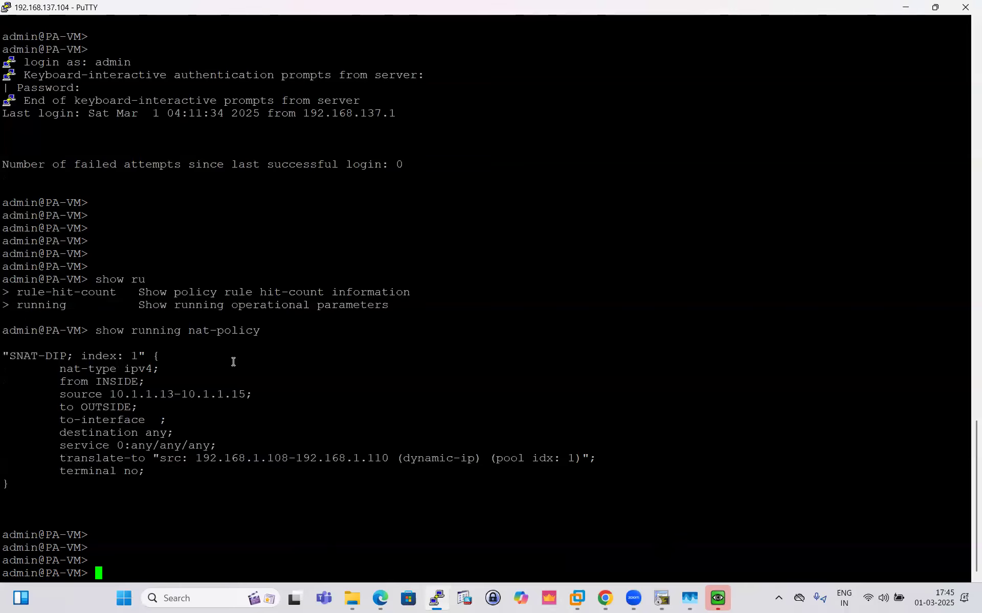
type("show se")
key("question")
type("e")
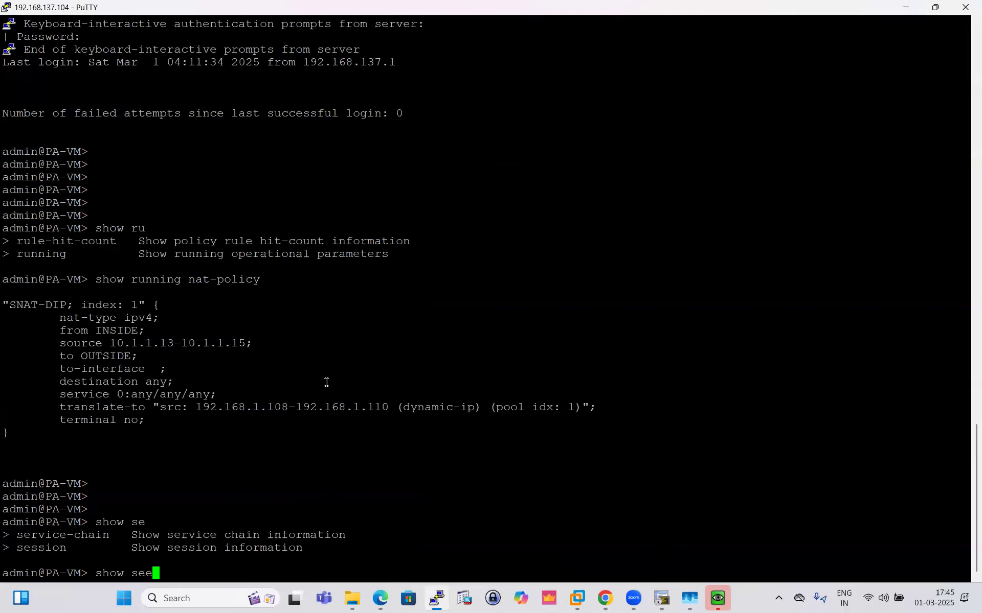
key("BackSpace")
key("Tab")
type("all")
key("Return")
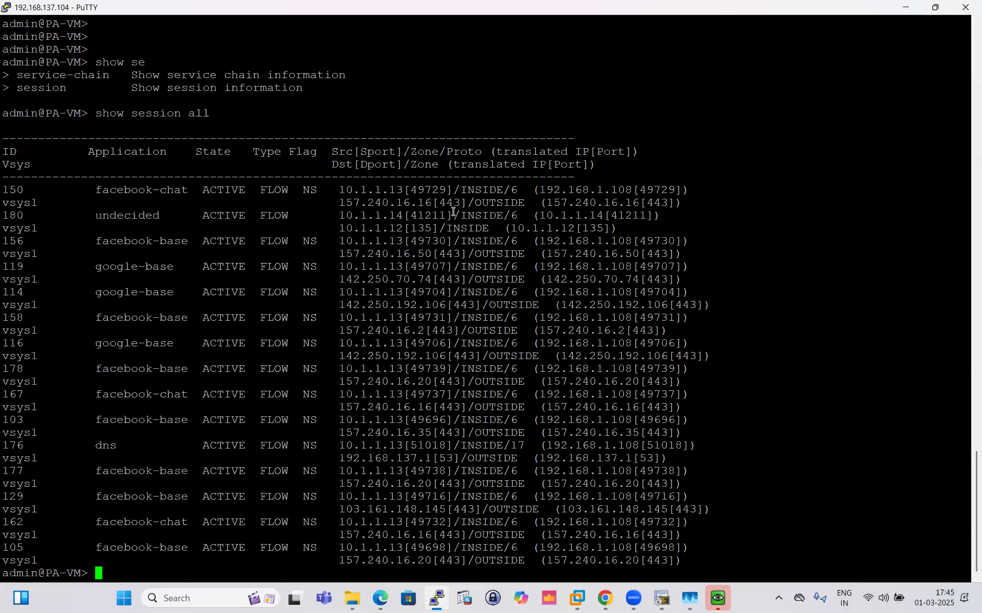
- Examine the first facebook-chat entry's source address and port against its translated address and port in the session list
left_click_drag(428, 190, 545, 200)
left_click(545, 199)
left_click_drag(689, 190, 84, 187)
left_click(249, 284)
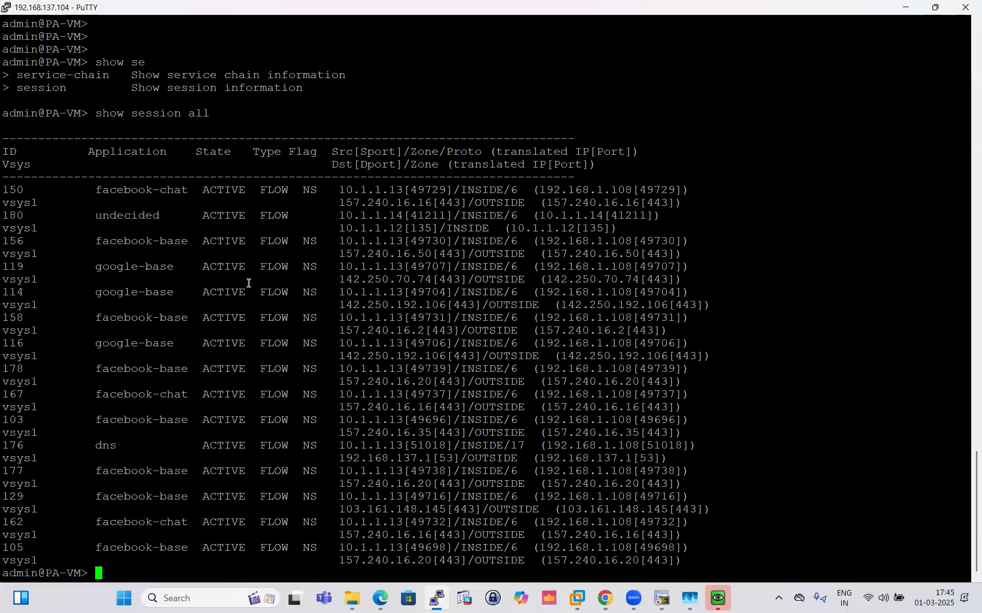